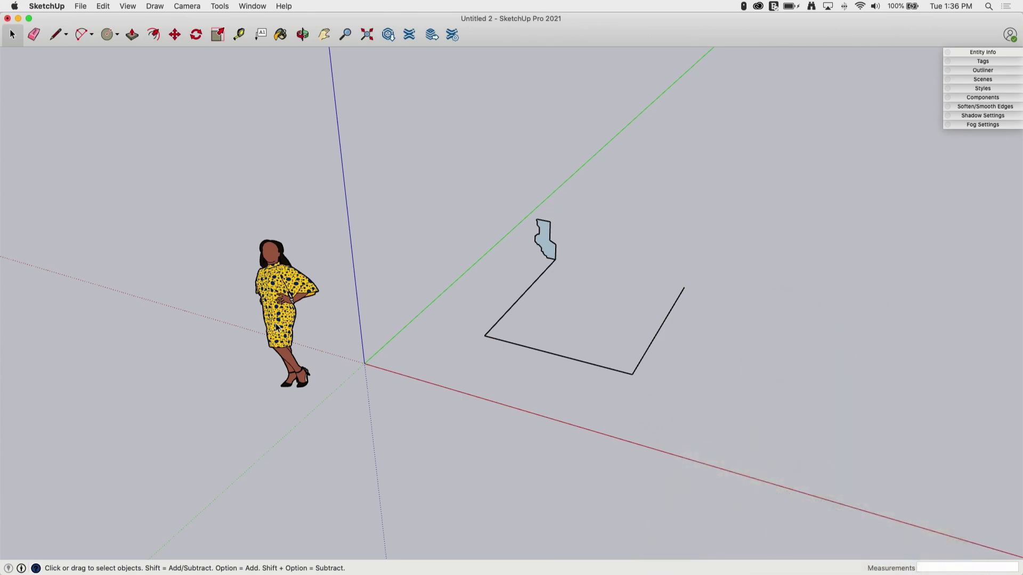
Orbit and zoom in on the path, then crossing-select its three edges.
{"action": "middle_click_drag", "start_coordinate": [576, 235], "coordinate": [588, 298]}
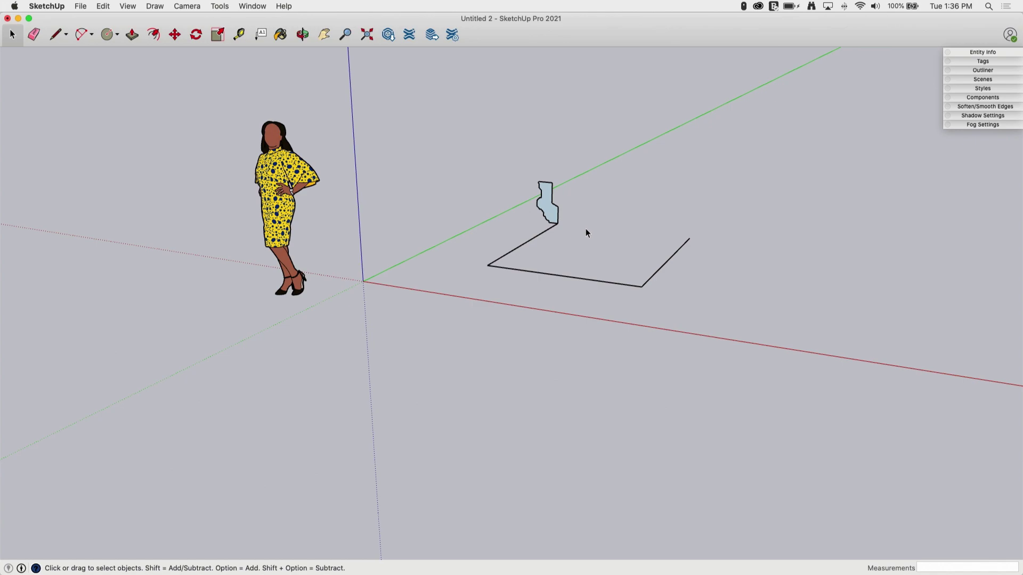
{"action": "scroll", "coordinate": [586, 215], "scroll_direction": "up", "scroll_amount": 3}
{"action": "middle_click_drag", "start_coordinate": [585, 213], "coordinate": [557, 268]}
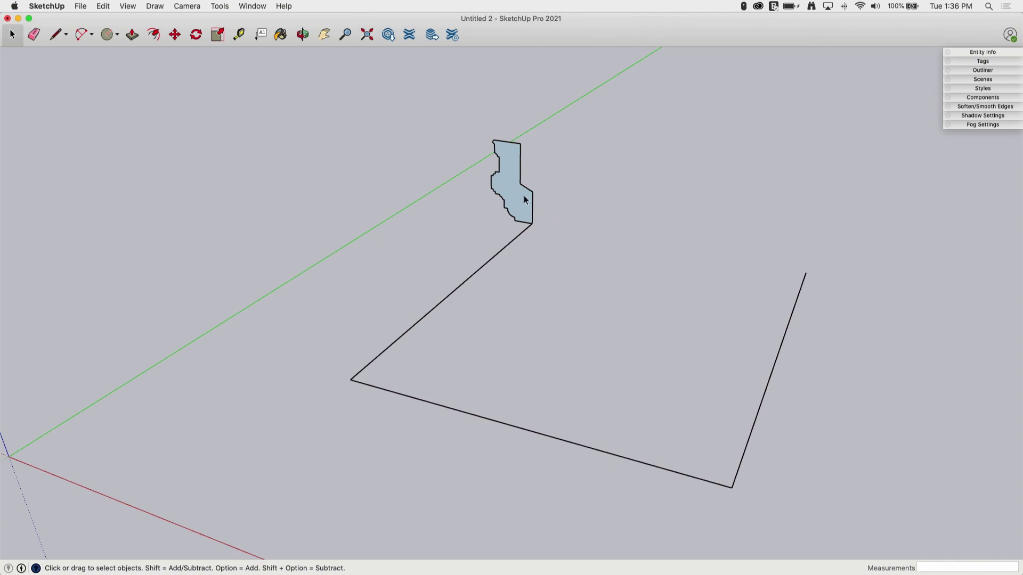
{"action": "middle_click_drag", "start_coordinate": [479, 391], "coordinate": [560, 375]}
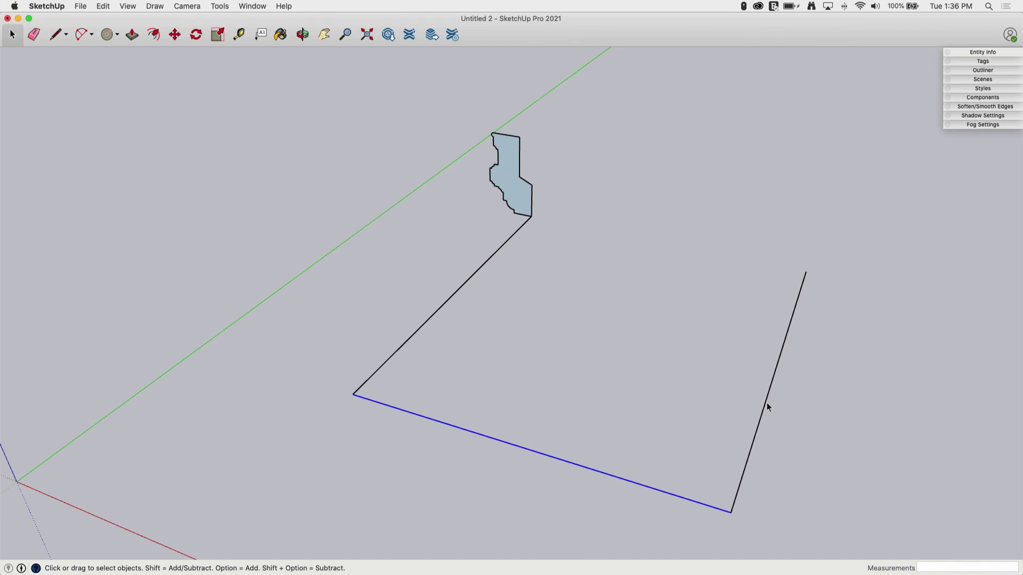
{"action": "middle_click_drag", "start_coordinate": [521, 181], "coordinate": [481, 200]}
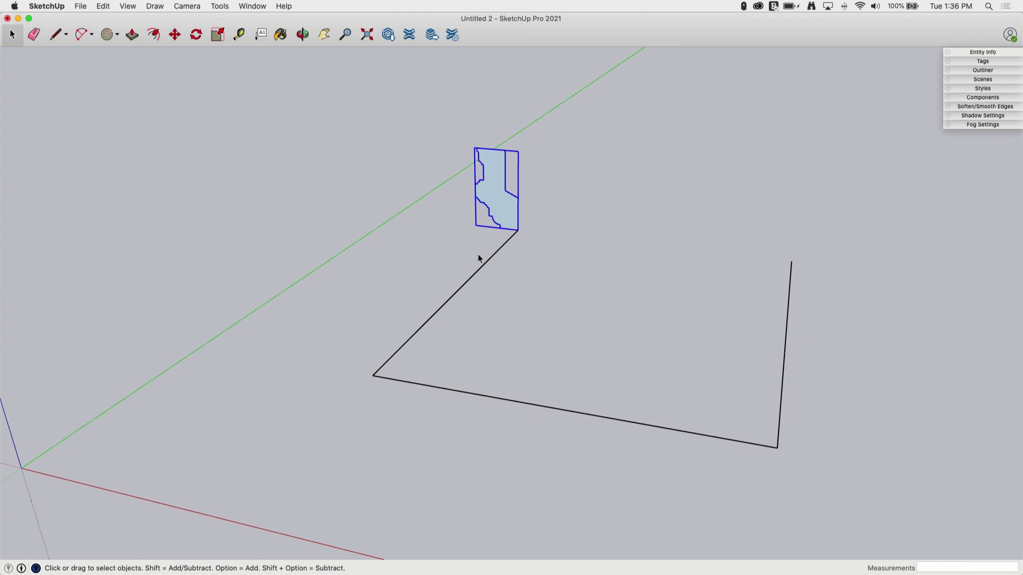
{"action": "middle_click_drag", "start_coordinate": [866, 338], "coordinate": [777, 330]}
{"action": "left_click_drag", "start_coordinate": [385, 485], "coordinate": [384, 485]}
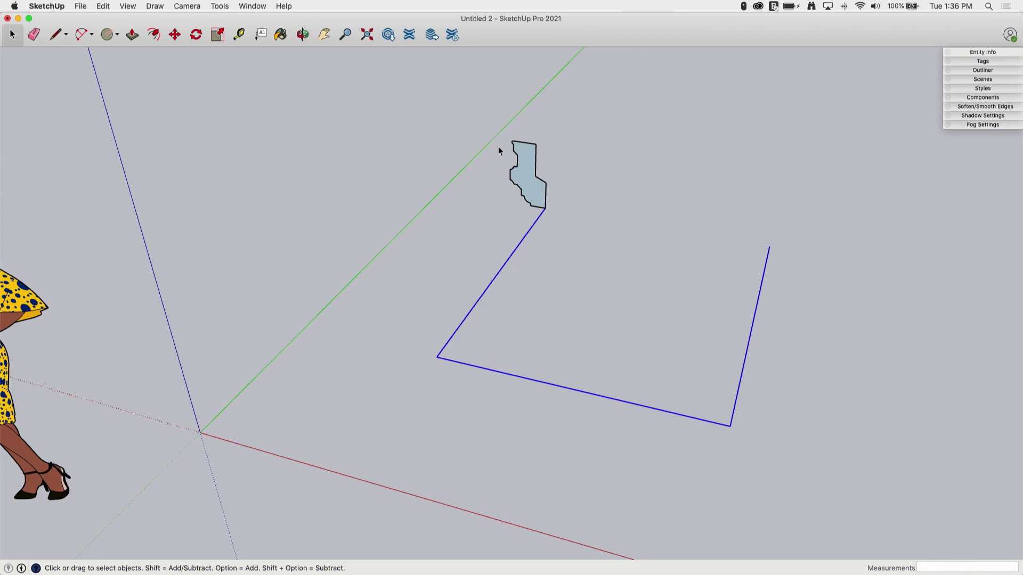
Activate Follow Me from the Tools menu and click the moulding profile face.
{"action": "left_click", "coordinate": [227, 8]}
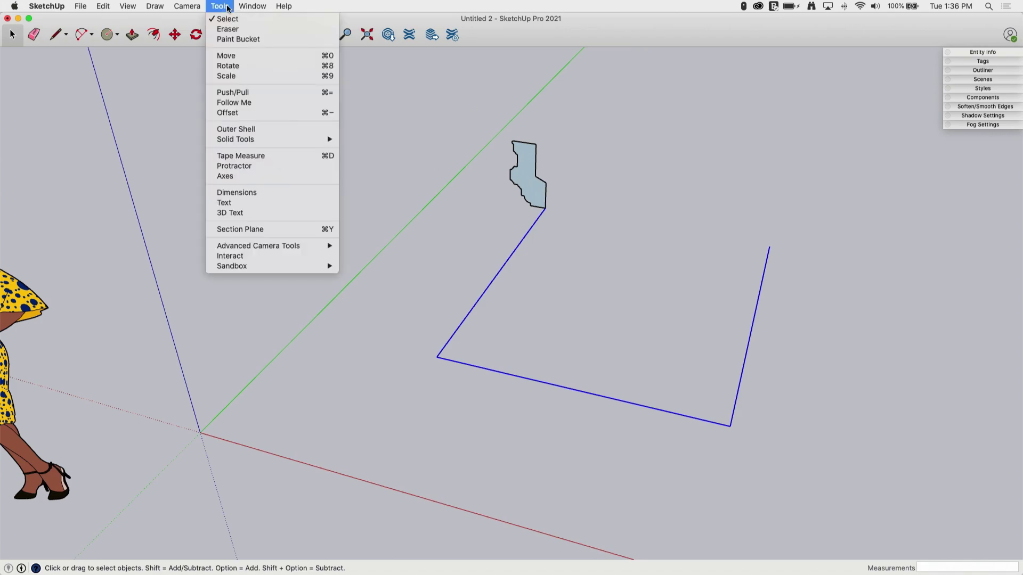
{"action": "left_click", "coordinate": [238, 103]}
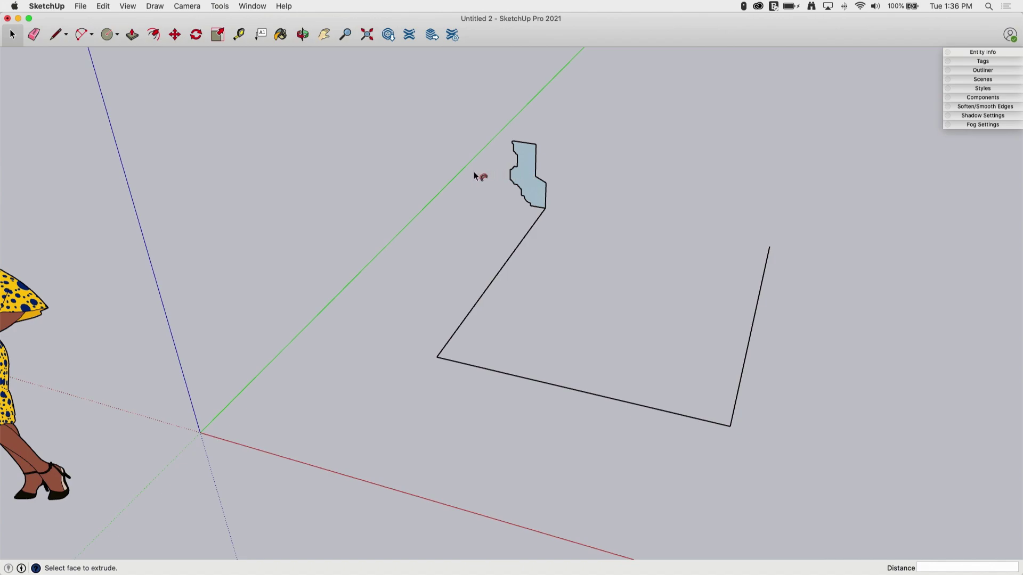
{"action": "left_click", "coordinate": [518, 177]}
Edit the profile group, Follow Me the profile along the three-sided path, then close the group.
{"action": "right_click", "coordinate": [525, 177]}
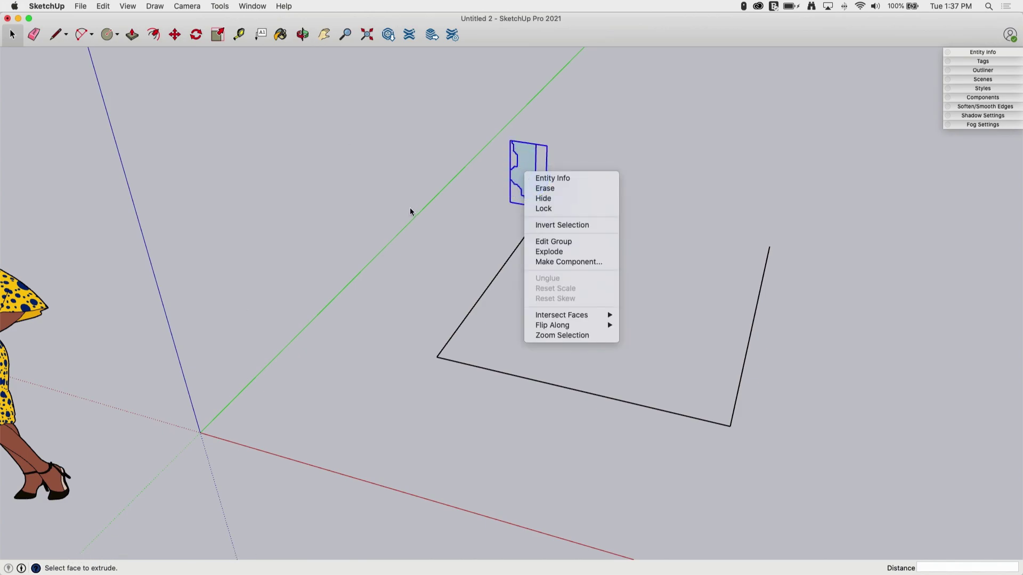
{"action": "left_click", "coordinate": [557, 241]}
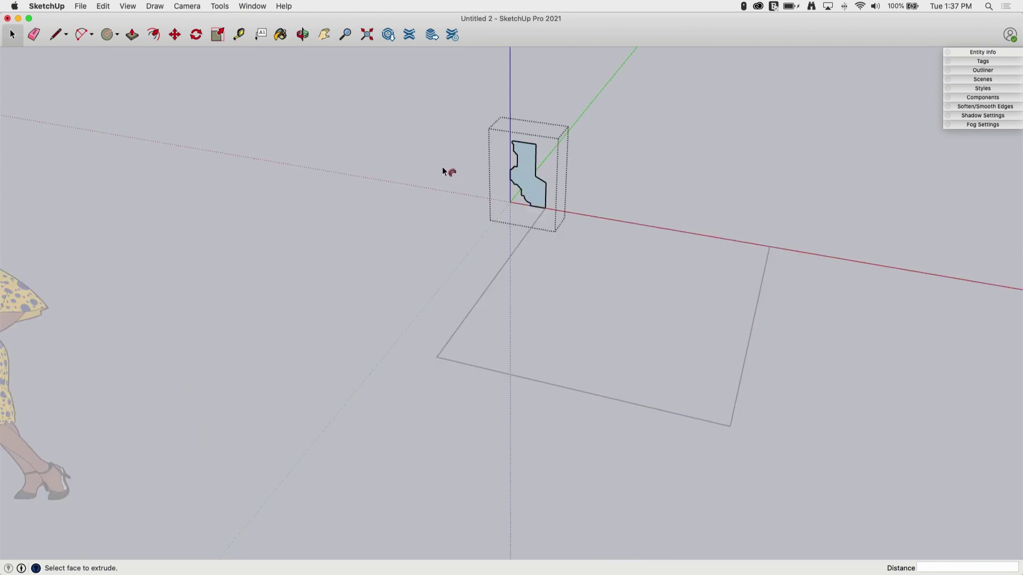
{"action": "left_click", "coordinate": [530, 189]}
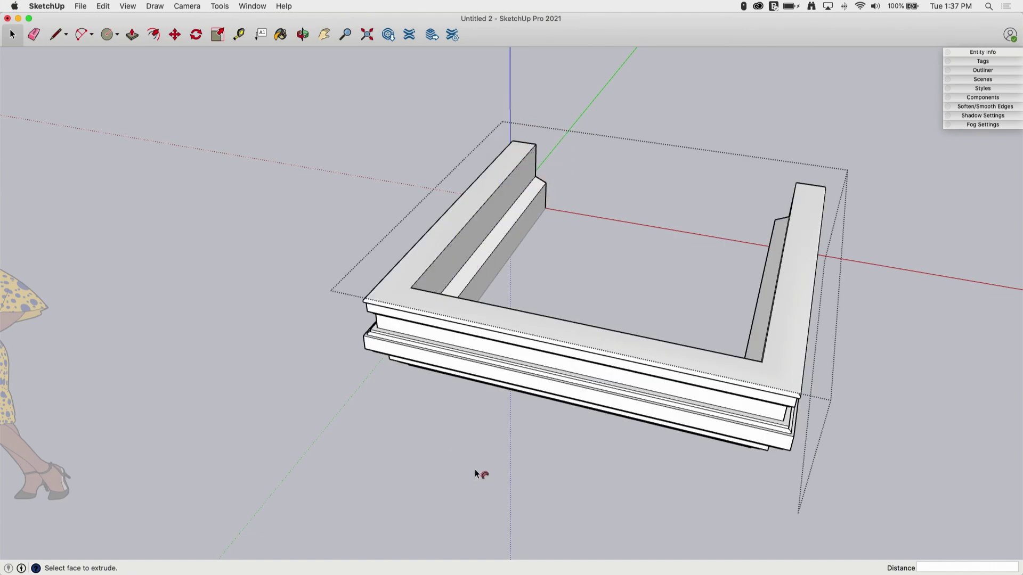
{"action": "middle_click_drag", "start_coordinate": [475, 469], "coordinate": [364, 271]}
{"action": "middle_click_drag", "start_coordinate": [299, 246], "coordinate": [456, 172]}
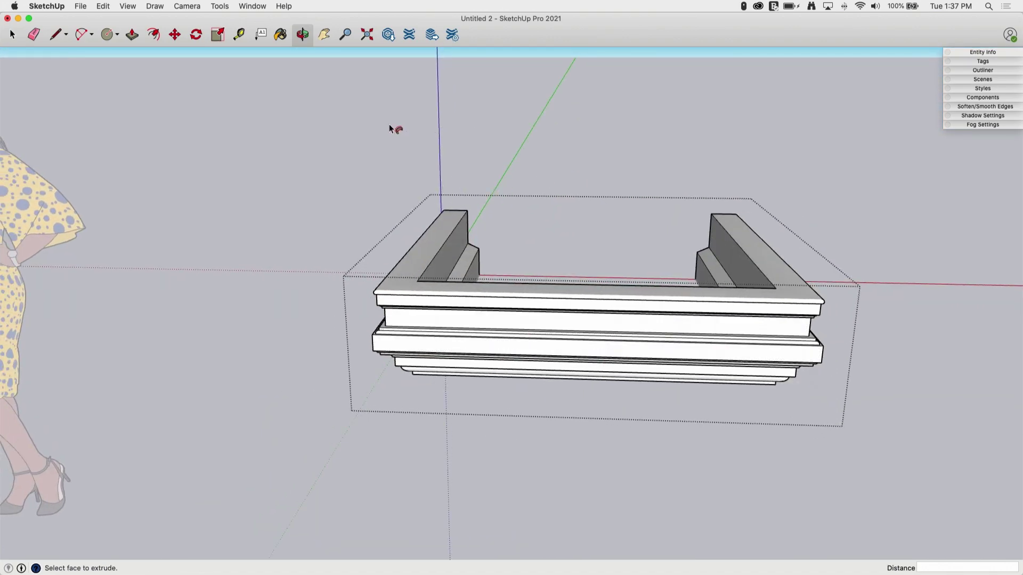
{"action": "right_click", "coordinate": [352, 128]}
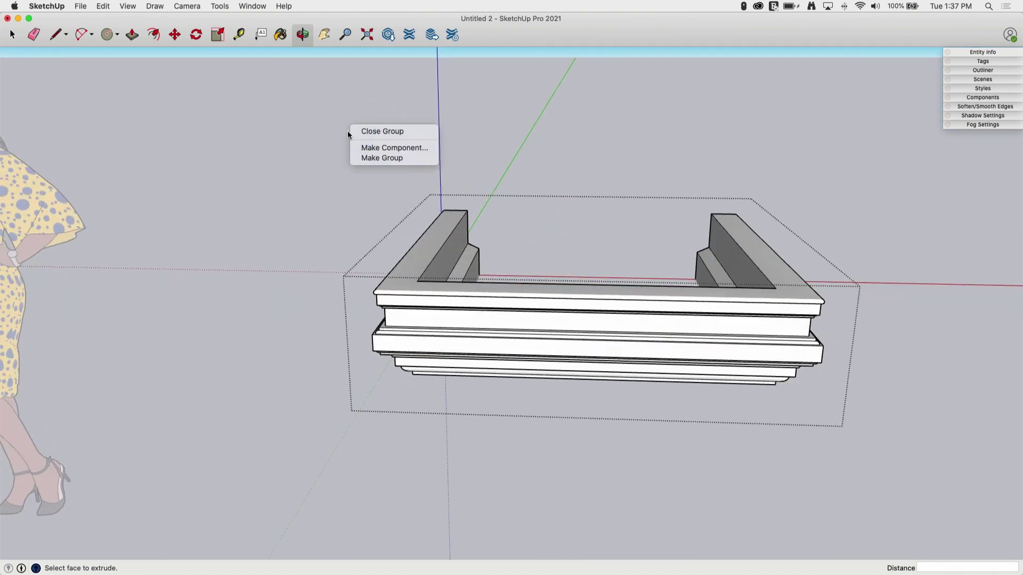
{"action": "left_click", "coordinate": [367, 131]}
{"action": "middle_click_drag", "start_coordinate": [426, 178], "coordinate": [404, 43]}
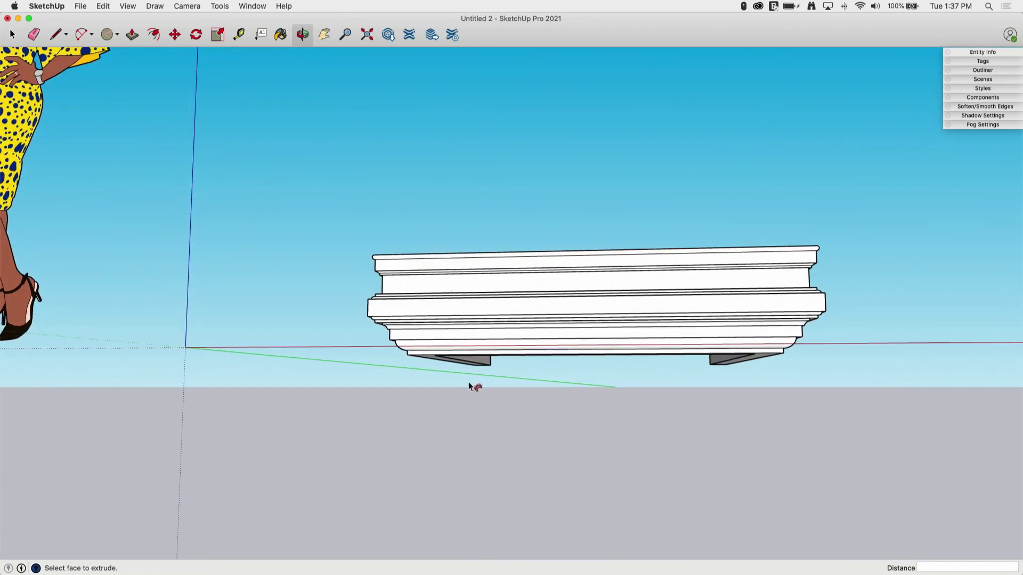
{"action": "middle_click_drag", "start_coordinate": [471, 391], "coordinate": [176, 130]}
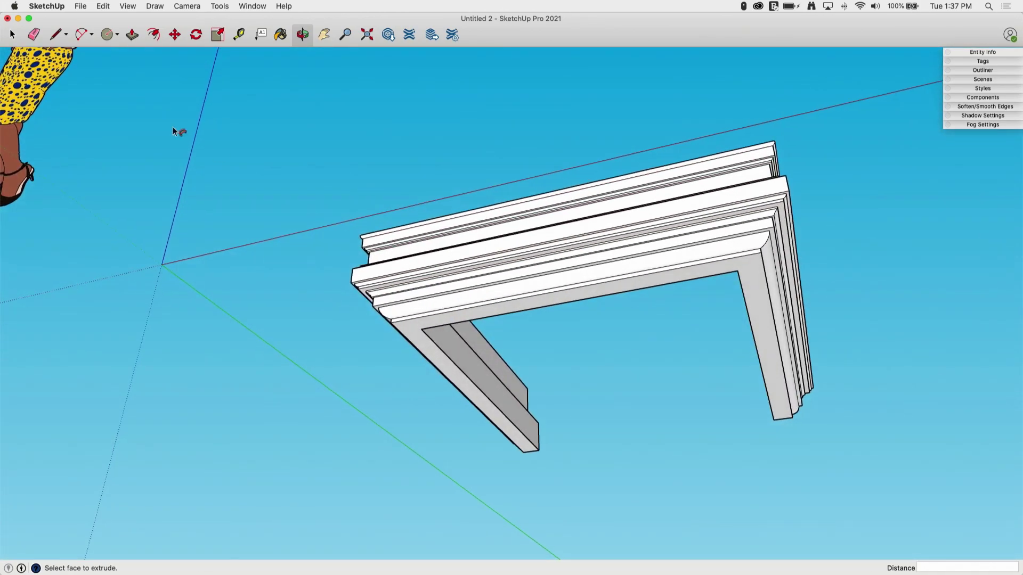
{"action": "left_click", "coordinate": [13, 35]}
{"action": "left_click", "coordinate": [417, 349]}
{"action": "double_click", "coordinate": [430, 341]}
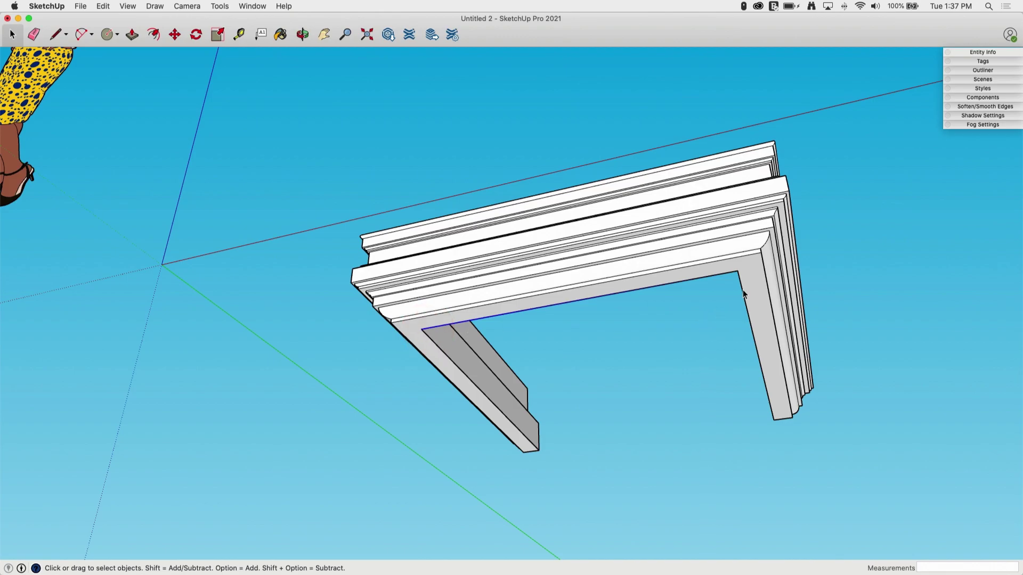
{"action": "key", "text": "Escape"}
{"action": "middle_click_drag", "start_coordinate": [626, 231], "coordinate": [450, 310]}
{"action": "middle_click_drag", "start_coordinate": [670, 193], "coordinate": [274, 222]}
{"action": "middle_click_drag", "start_coordinate": [608, 359], "coordinate": [658, 185]}
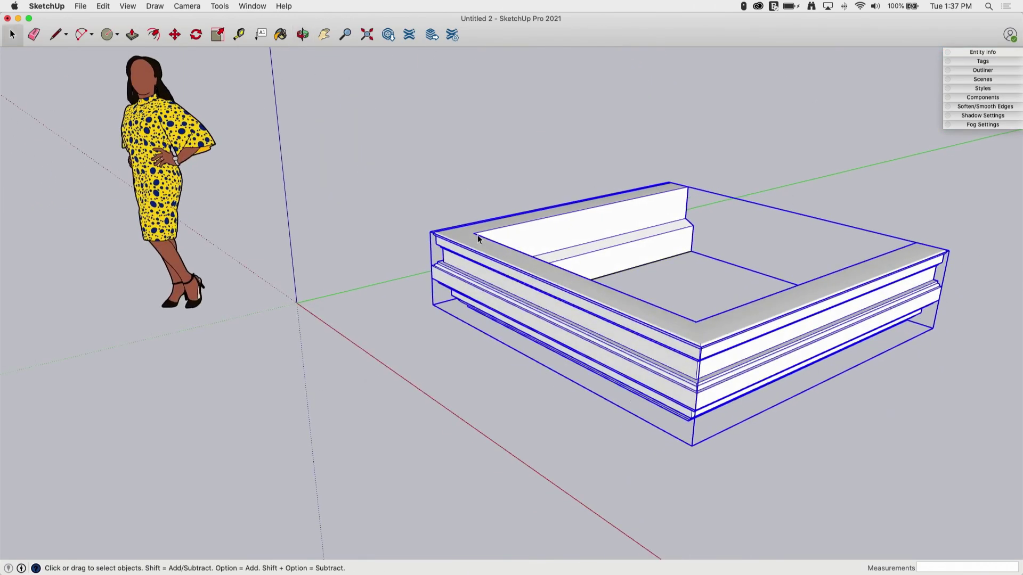
{"action": "middle_click_drag", "start_coordinate": [483, 238], "coordinate": [560, 152]}
{"action": "middle_click_drag", "start_coordinate": [708, 285], "coordinate": [584, 184]}
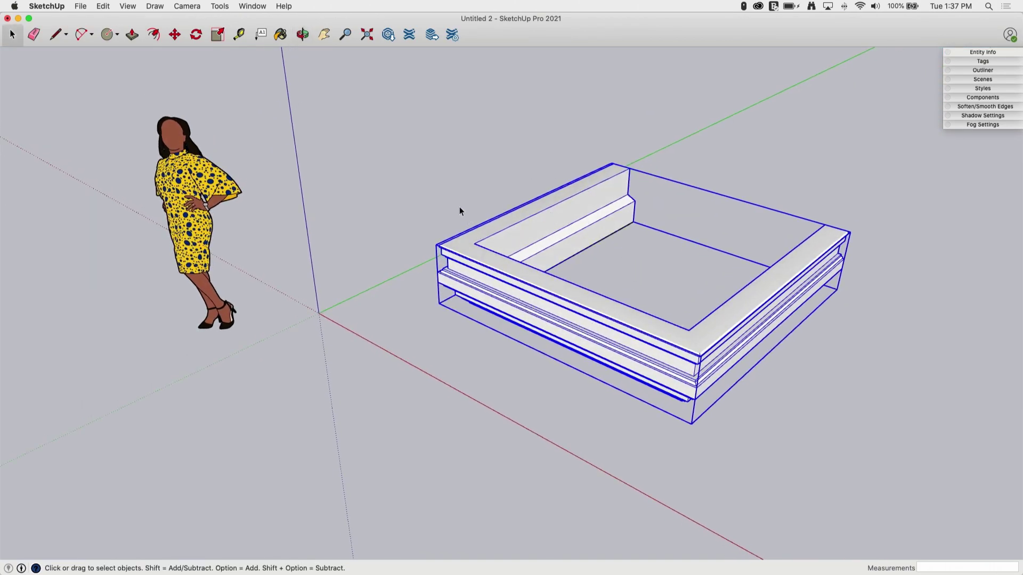
{"action": "middle_click_drag", "start_coordinate": [458, 207], "coordinate": [366, 135]}
{"action": "mouse_move", "coordinate": [563, 268]}
{"action": "middle_mouse_down"}
{"action": "mouse_move", "coordinate": [541, 269]}
{"action": "mouse_move", "coordinate": [552, 263]}
{"action": "middle_mouse_up"}
Zoom out and orbit to the building, then select the corner profile and the roof face.
{"action": "scroll", "coordinate": [405, 246], "scroll_direction": "down", "scroll_amount": 5}
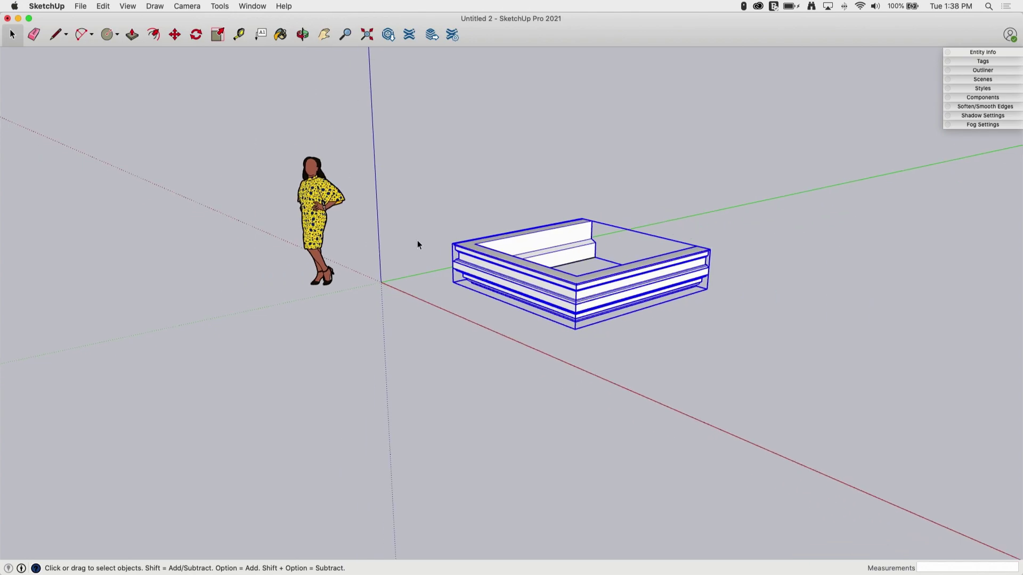
{"action": "scroll", "coordinate": [316, 251], "scroll_direction": "down", "scroll_amount": 8}
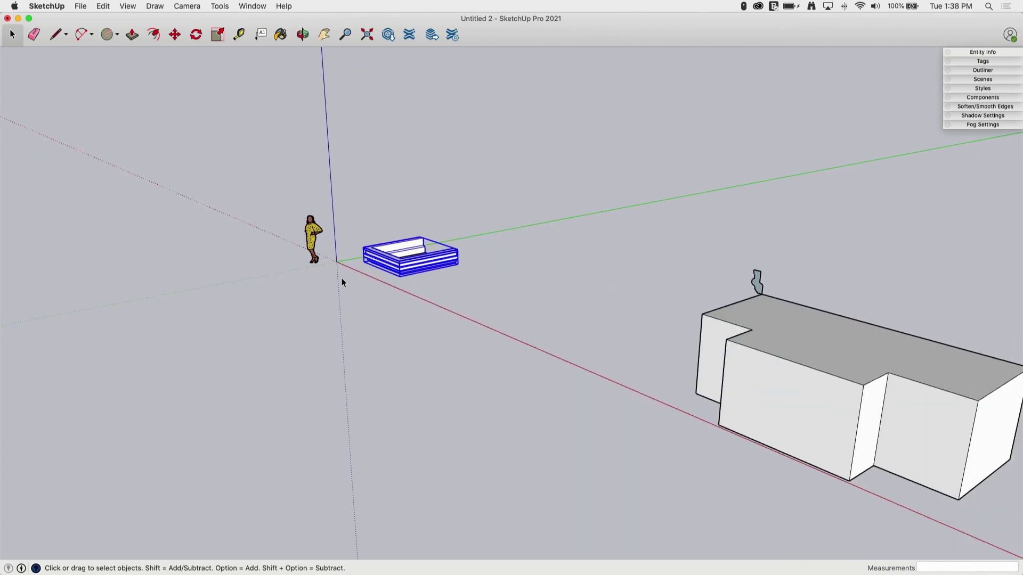
{"action": "middle_click_drag", "start_coordinate": [289, 263], "coordinate": [680, 318]}
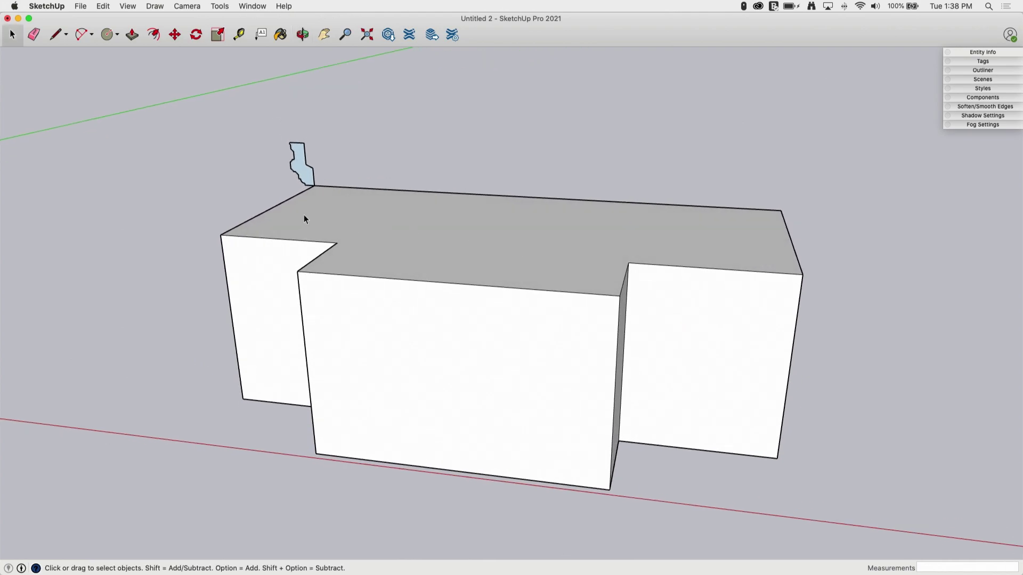
{"action": "middle_click_drag", "start_coordinate": [304, 219], "coordinate": [283, 248]}
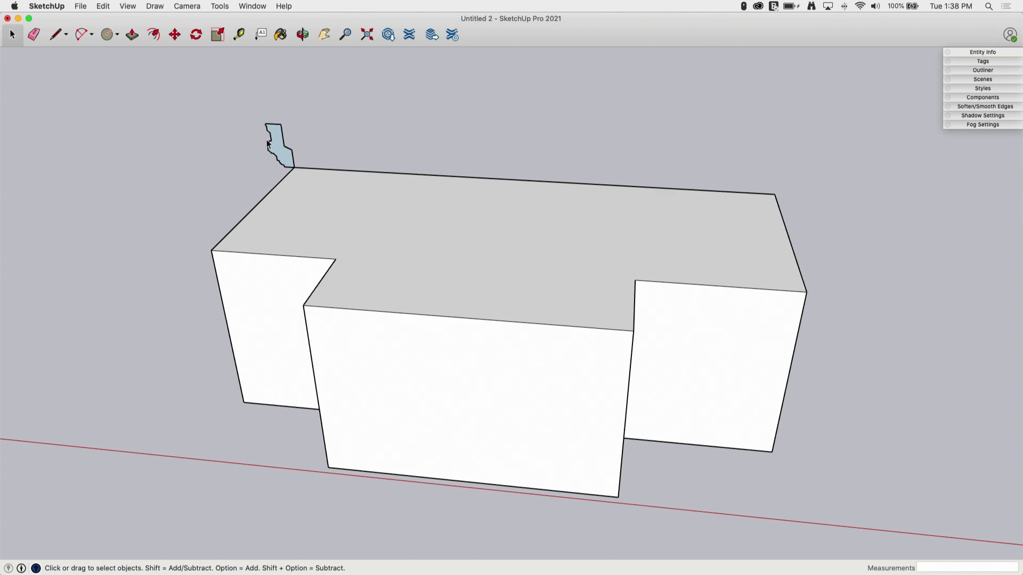
{"action": "left_click", "coordinate": [282, 155]}
{"action": "left_click", "coordinate": [306, 201]}
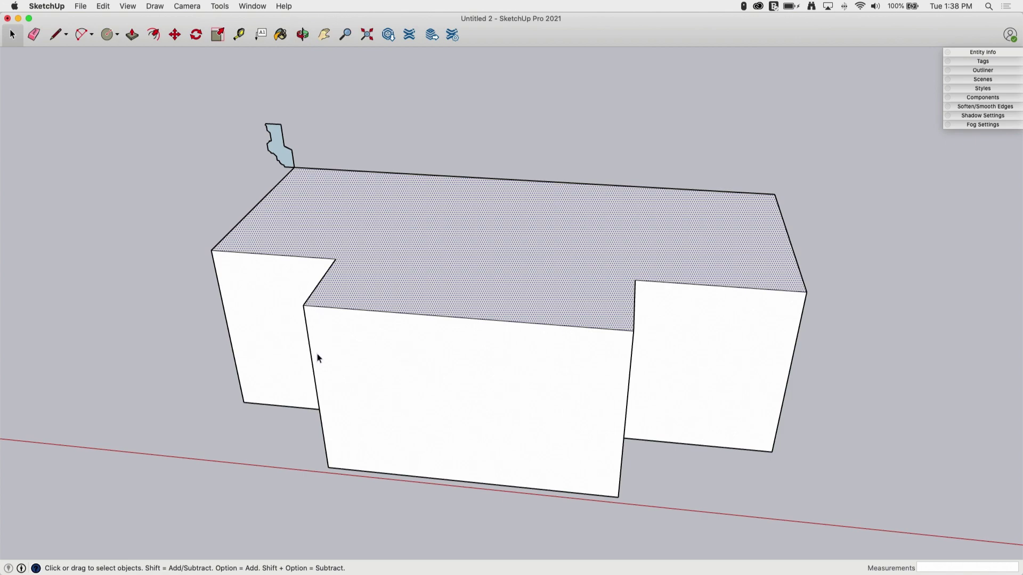
Select the building's left and front top edges, keeping the roof face out of the selection.
{"action": "key", "text": "o"}
{"action": "left_click_drag", "start_coordinate": [223, 195], "coordinate": [243, 220]}
{"action": "key", "text": "space"}
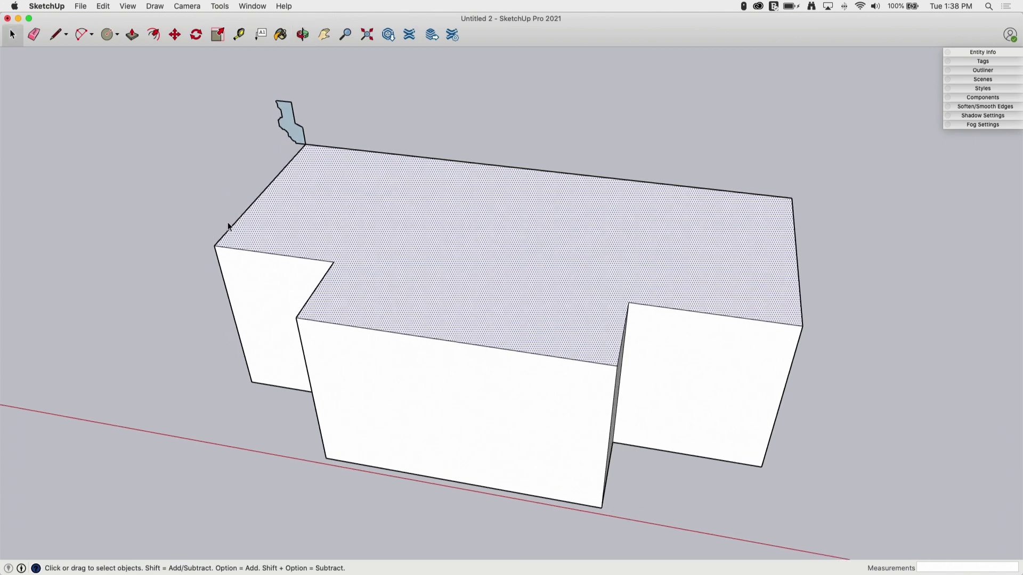
{"action": "left_click", "coordinate": [274, 178]}
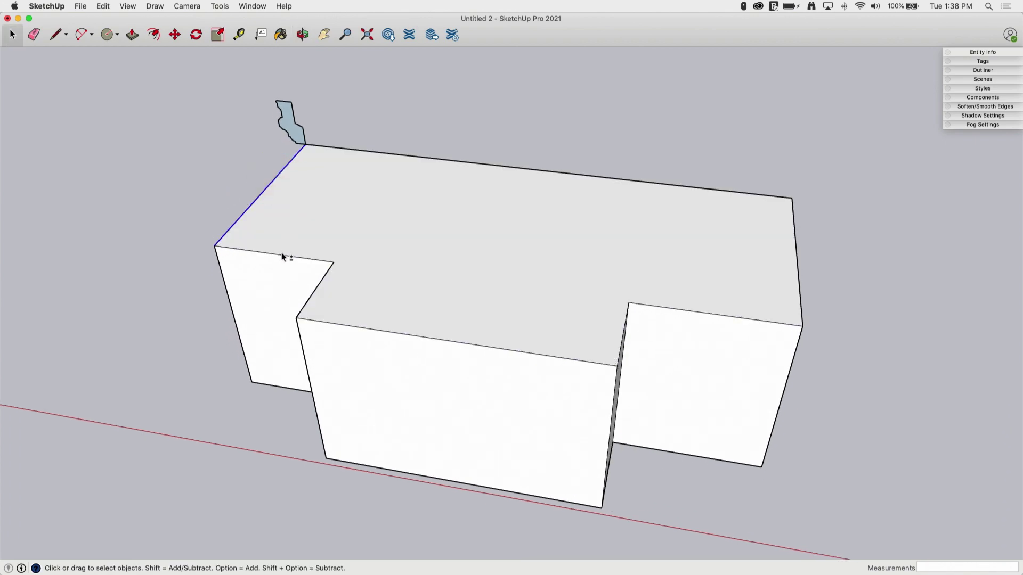
{"action": "left_click", "coordinate": [283, 256], "text": "shift"}
{"action": "left_click", "coordinate": [322, 287], "text": "shift"}
{"action": "left_click", "coordinate": [372, 297], "text": "shift"}
{"action": "left_click", "coordinate": [427, 340], "text": "shift"}
Add the inner step's edge and the right-side front top edge to the path selection.
{"action": "middle_click_drag", "start_coordinate": [625, 351], "coordinate": [550, 327]}
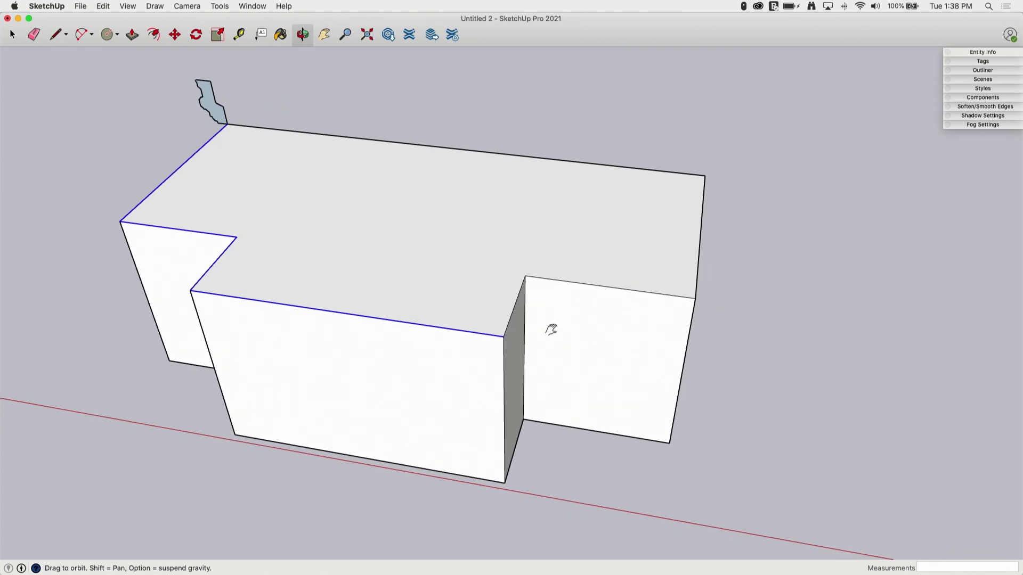
{"action": "left_click", "coordinate": [513, 318], "text": "shift"}
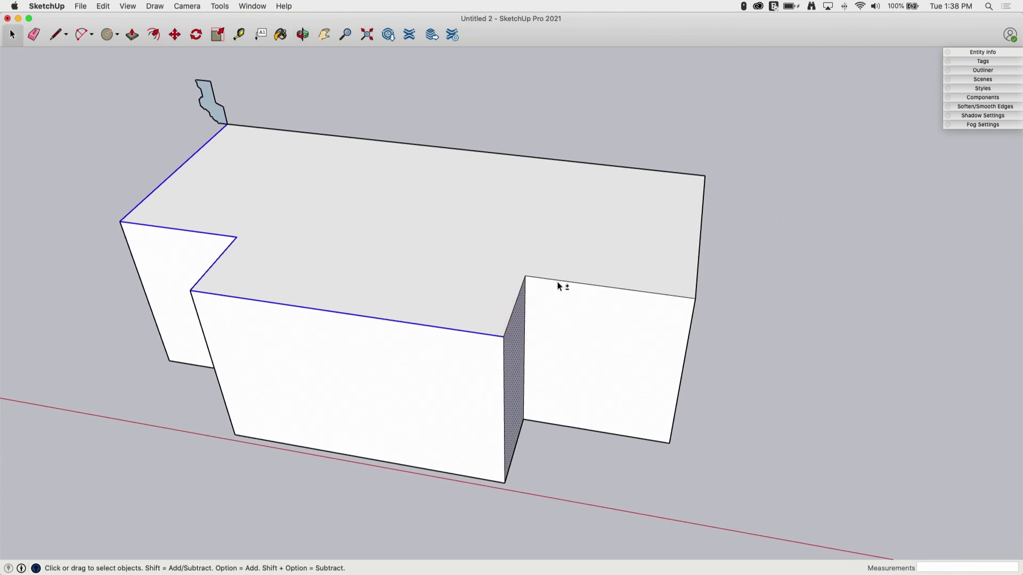
{"action": "left_click", "coordinate": [555, 278], "text": "shift"}
{"action": "left_click", "coordinate": [517, 294], "text": "shift"}
{"action": "left_click", "coordinate": [513, 314], "text": "shift"}
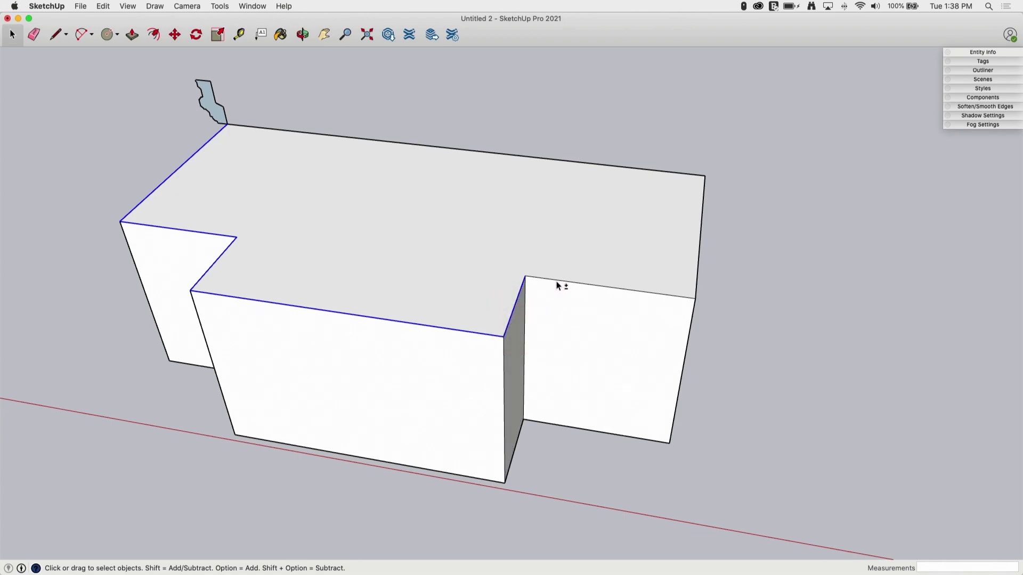
{"action": "left_click", "coordinate": [557, 282], "text": "shift"}
With Follow Me active, enter the profile group, sweep the moulding along the top edges, and close the group.
{"action": "middle_click_drag", "start_coordinate": [555, 274], "coordinate": [496, 238]}
{"action": "left_click", "coordinate": [220, 7]}
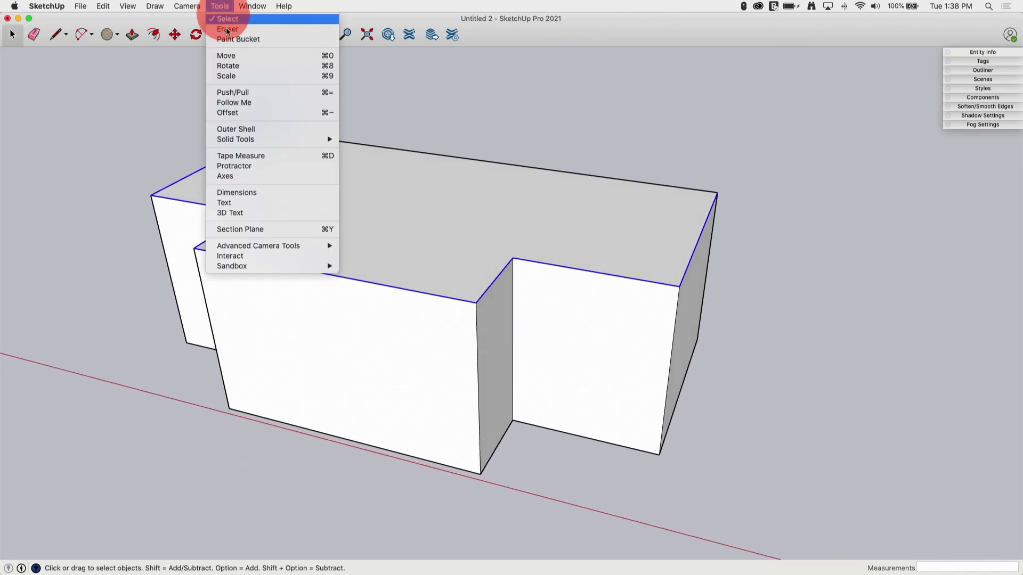
{"action": "left_click", "coordinate": [233, 93]}
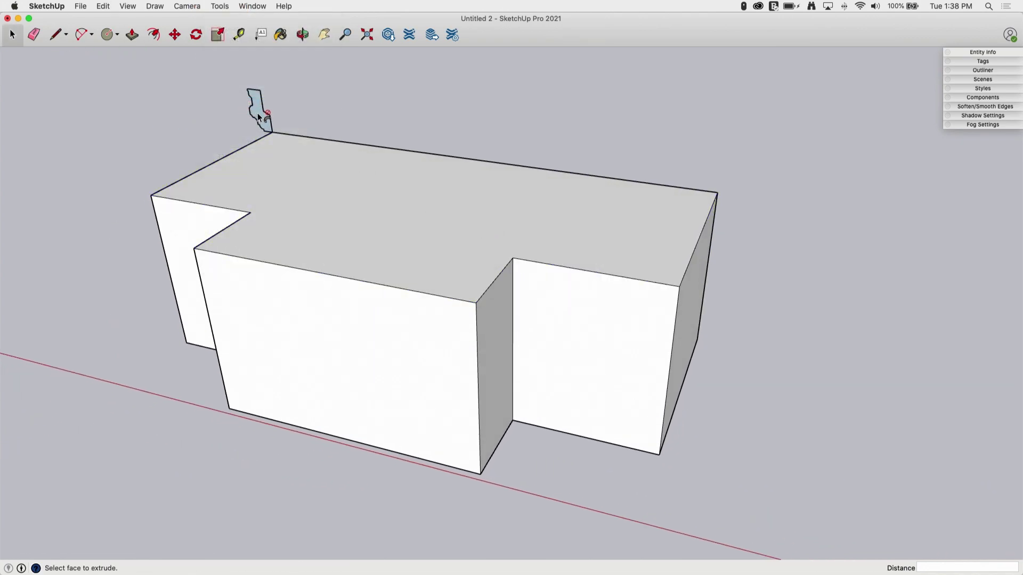
{"action": "right_click", "coordinate": [257, 113]}
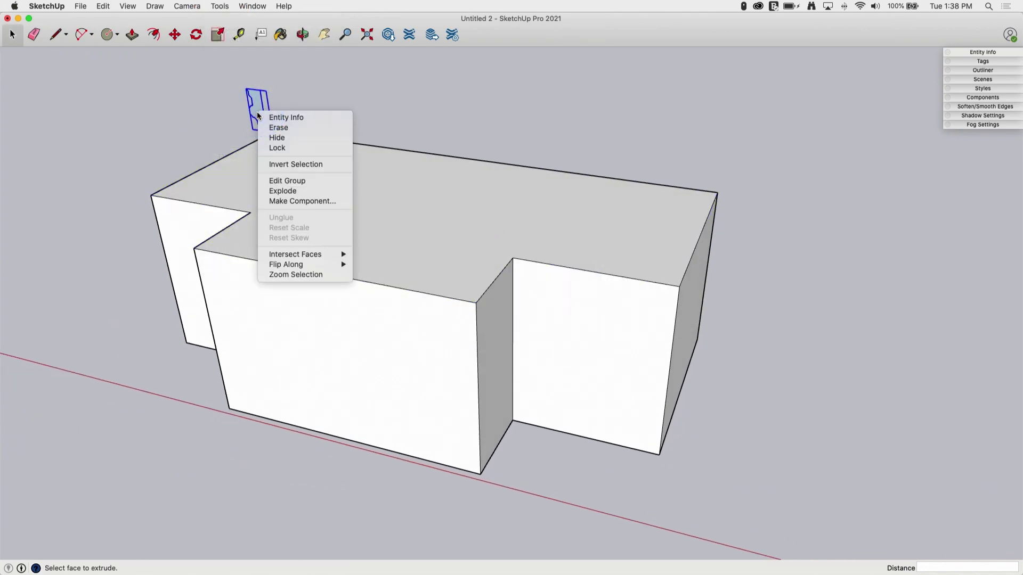
{"action": "left_click", "coordinate": [318, 180]}
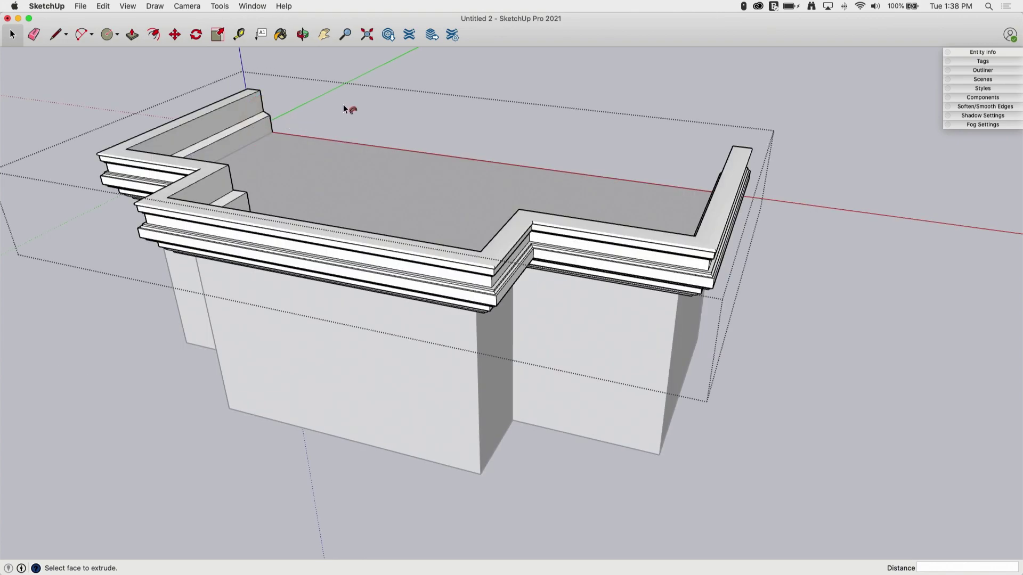
{"action": "right_click", "coordinate": [567, 81]}
{"action": "left_click", "coordinate": [577, 82]}
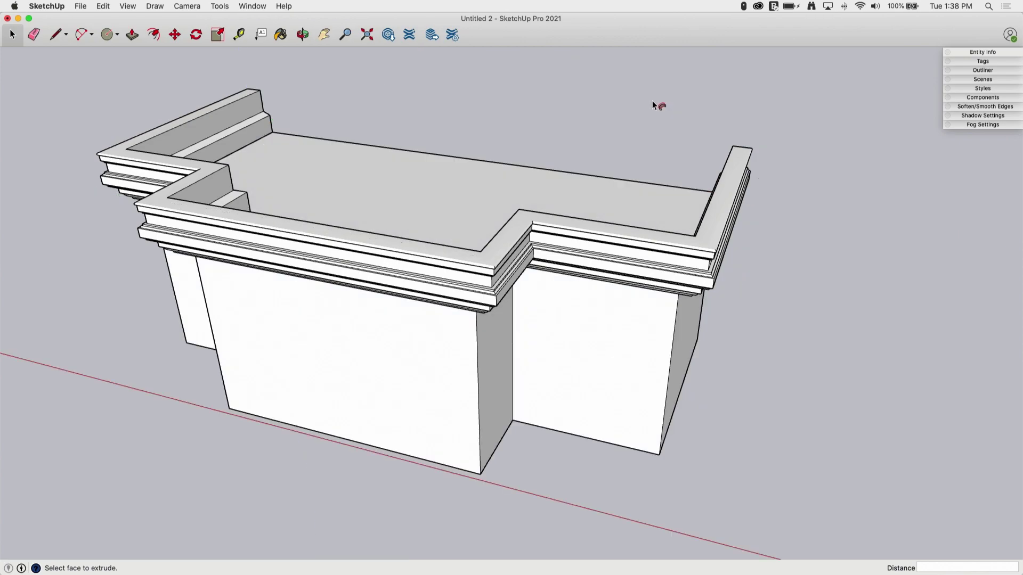
{"action": "middle_click_drag", "start_coordinate": [693, 98], "coordinate": [544, 272]}
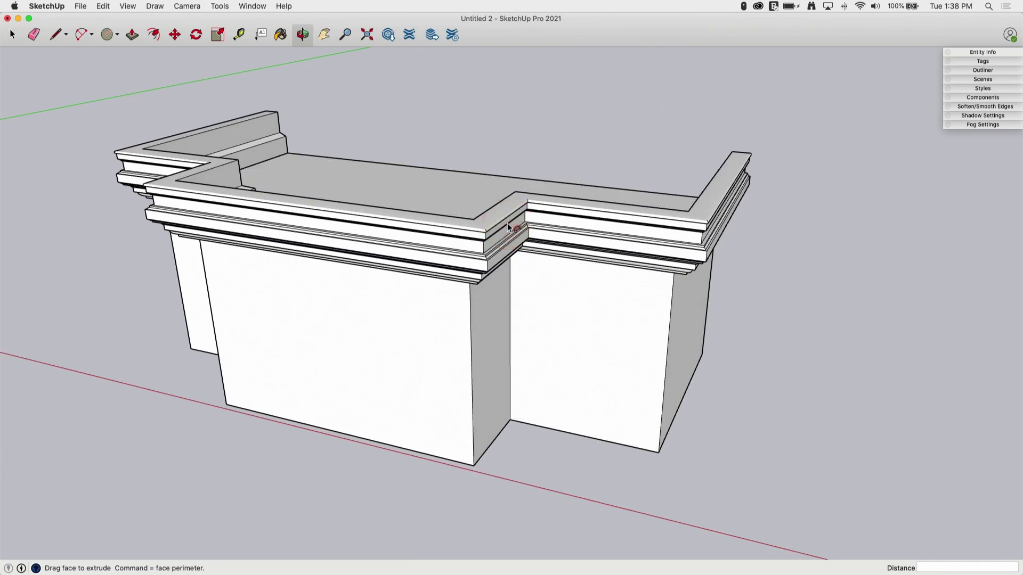
{"action": "key", "text": "space"}
{"action": "left_click", "coordinate": [486, 236]}
{"action": "key", "text": "m"}
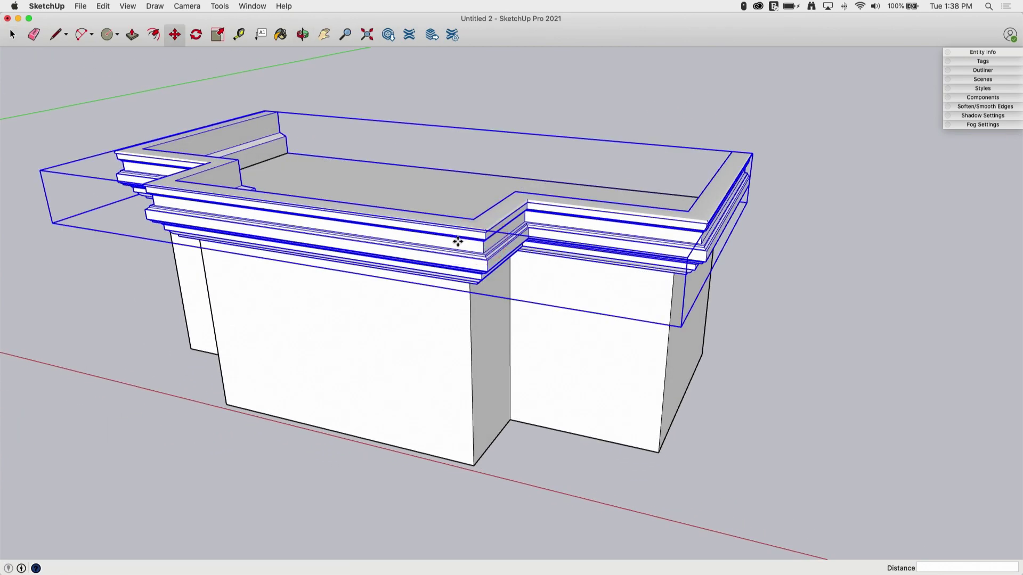
{"action": "left_click", "coordinate": [463, 246]}
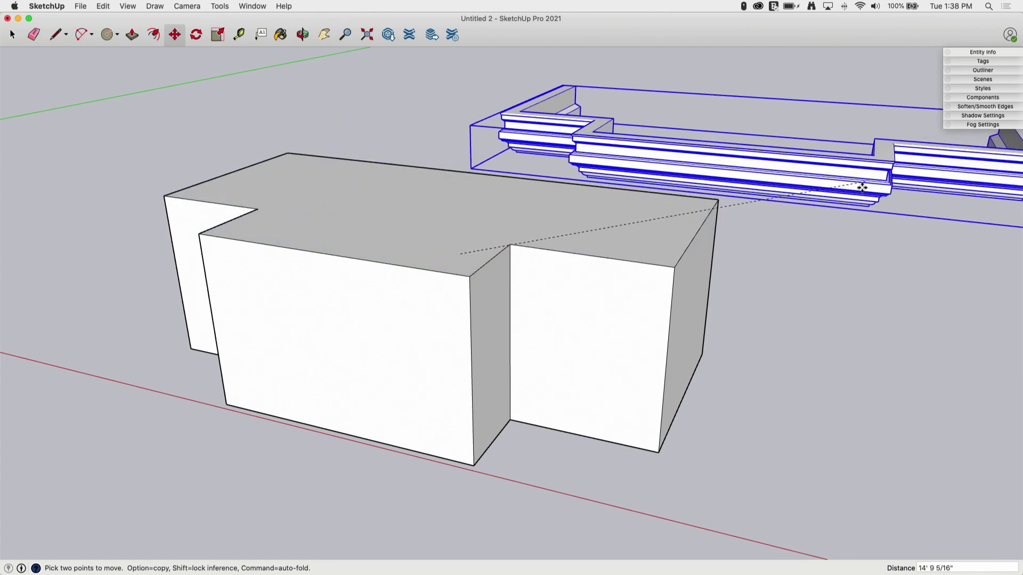
{"action": "left_click", "coordinate": [466, 248]}
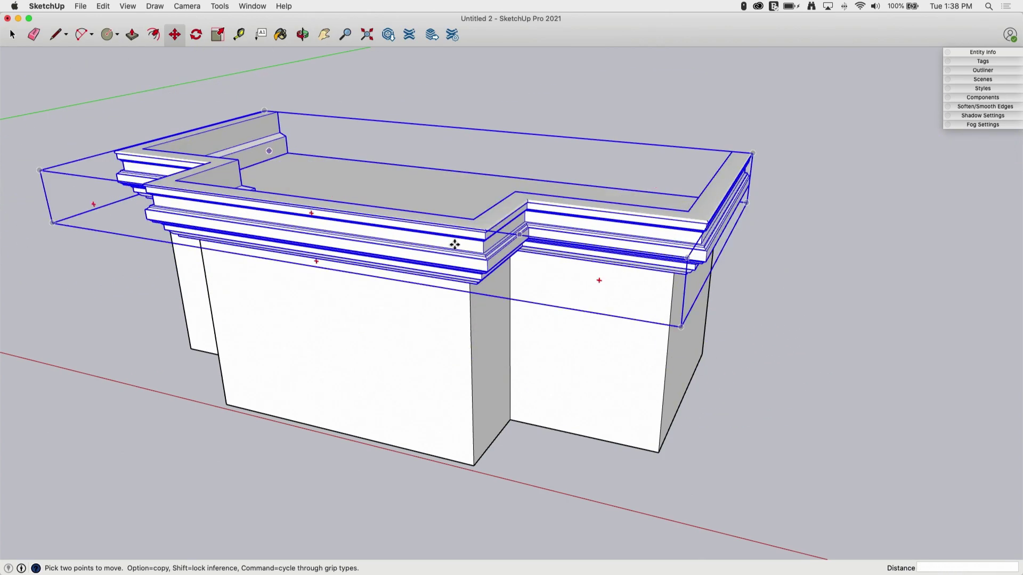
{"action": "right_click", "coordinate": [243, 225]}
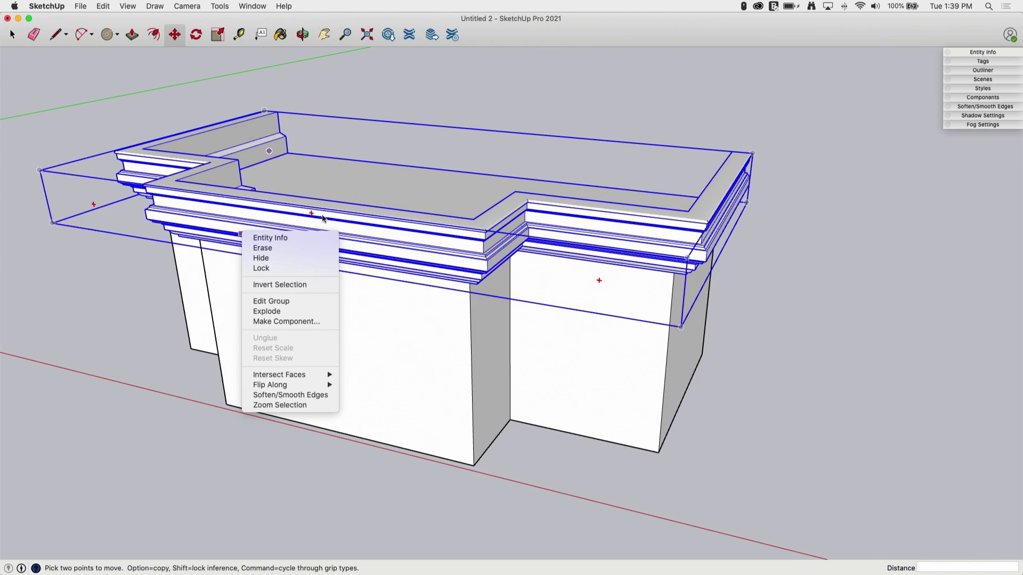
{"action": "left_click", "coordinate": [278, 314]}
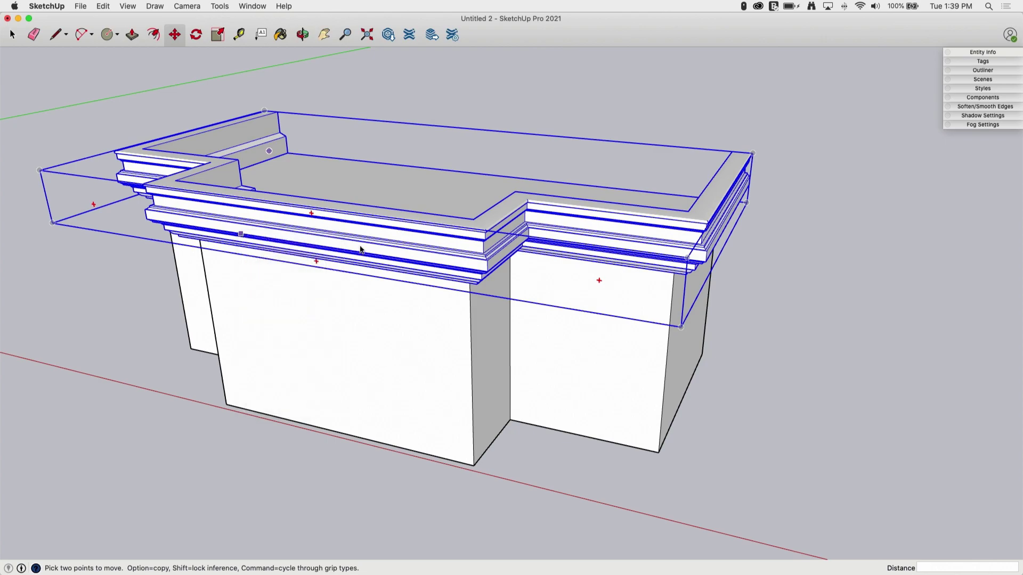
{"action": "left_click_drag", "start_coordinate": [330, 232], "coordinate": [318, 288]}
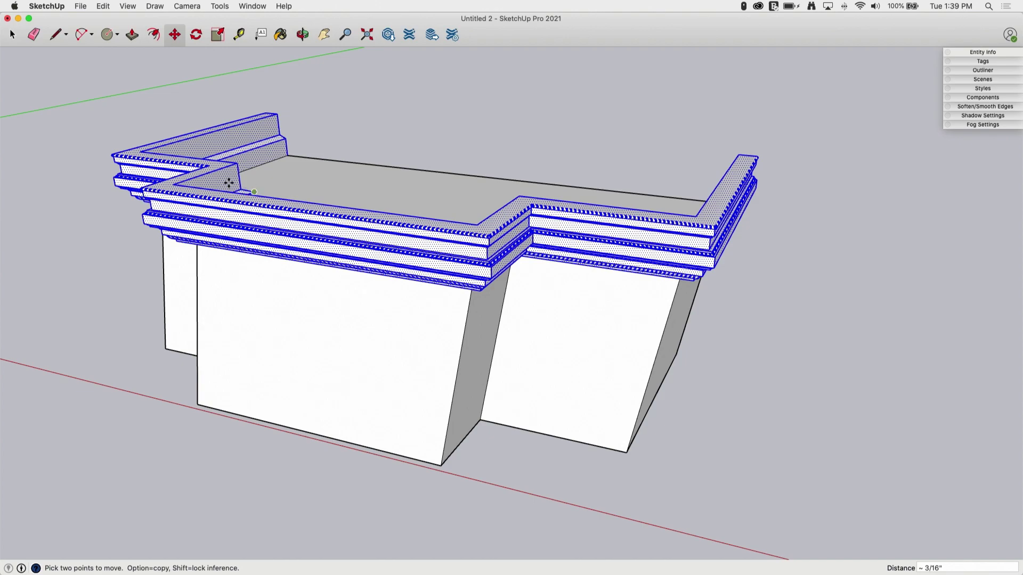
{"action": "key", "text": "super+z"}
{"action": "key", "text": "super+z"}
{"action": "key", "text": "super+z"}
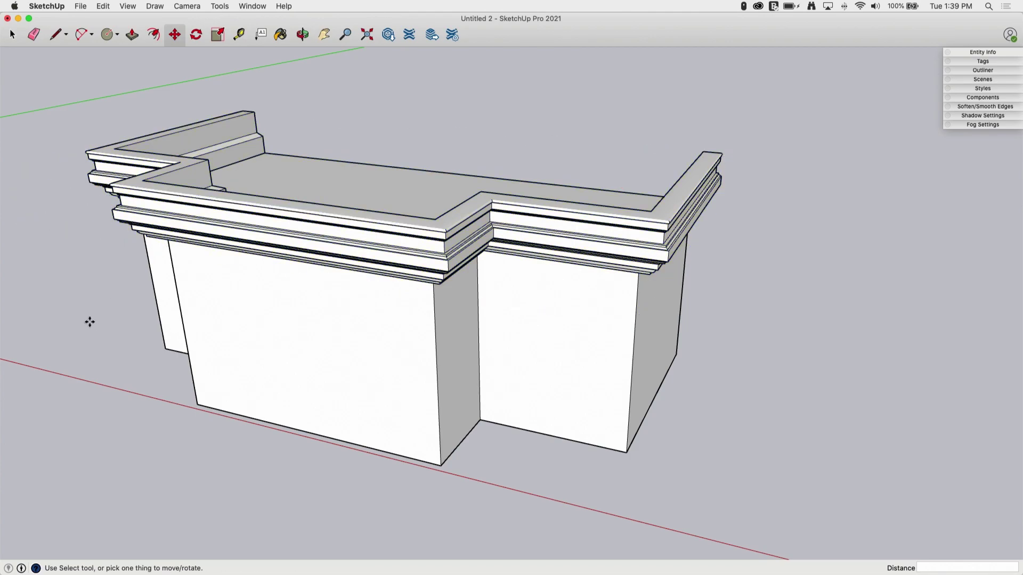
Zoom out and orbit to bring the five-hole plate and curved path into view.
{"action": "scroll", "coordinate": [82, 313], "scroll_direction": "down", "scroll_amount": 5}
{"action": "scroll", "coordinate": [74, 165], "scroll_direction": "down", "scroll_amount": 3}
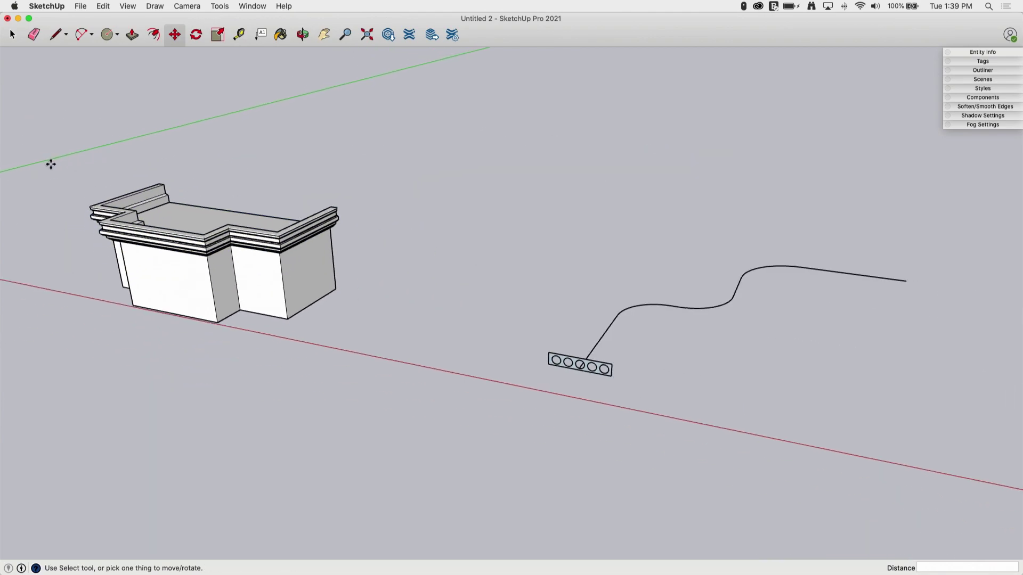
{"action": "middle_click_drag", "start_coordinate": [785, 306], "coordinate": [692, 326]}
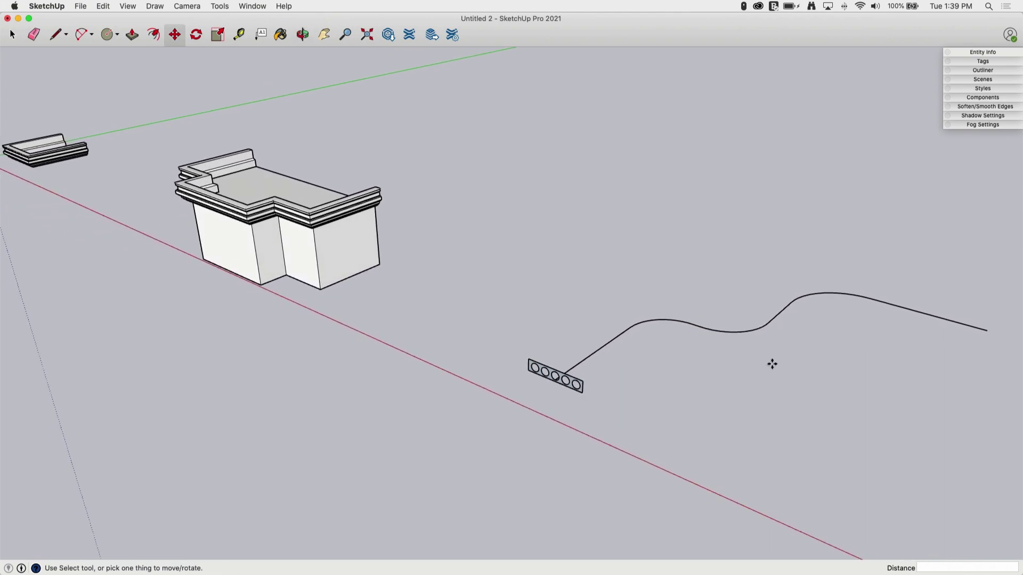
{"action": "scroll", "coordinate": [670, 347], "scroll_direction": "up", "scroll_amount": 3}
{"action": "scroll", "coordinate": [237, 313], "scroll_direction": "down", "scroll_amount": 2}
{"action": "scroll", "coordinate": [650, 373], "scroll_direction": "up", "scroll_amount": 3}
{"action": "scroll", "coordinate": [650, 373], "scroll_direction": "up", "scroll_amount": 2}
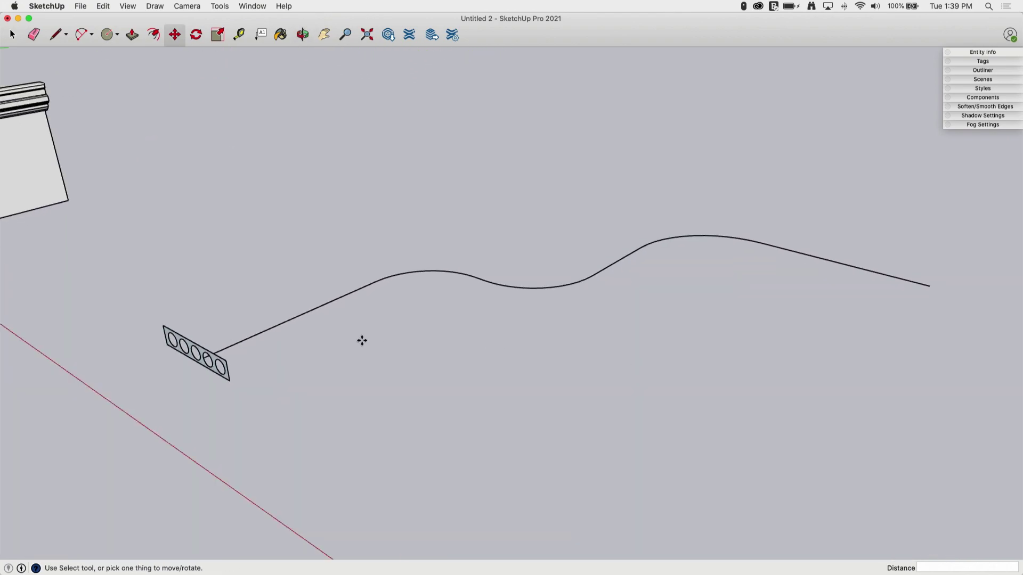
{"action": "middle_click_drag", "start_coordinate": [359, 338], "coordinate": [491, 301]}
{"action": "key", "text": "space"}
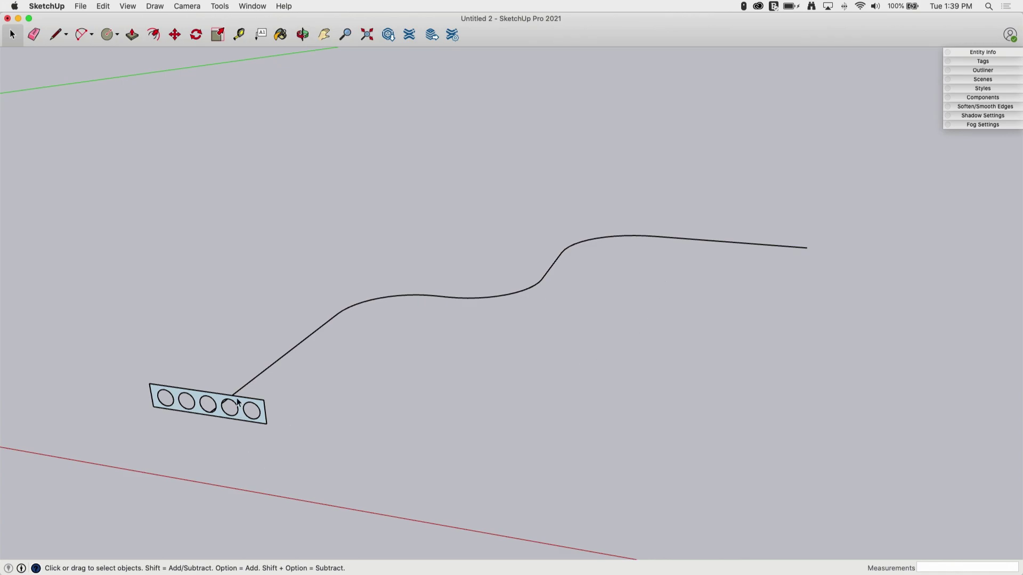
Zoom in and select the five-hole plate face and the path's straight first segment.
{"action": "scroll", "coordinate": [238, 403], "scroll_direction": "up", "scroll_amount": 3}
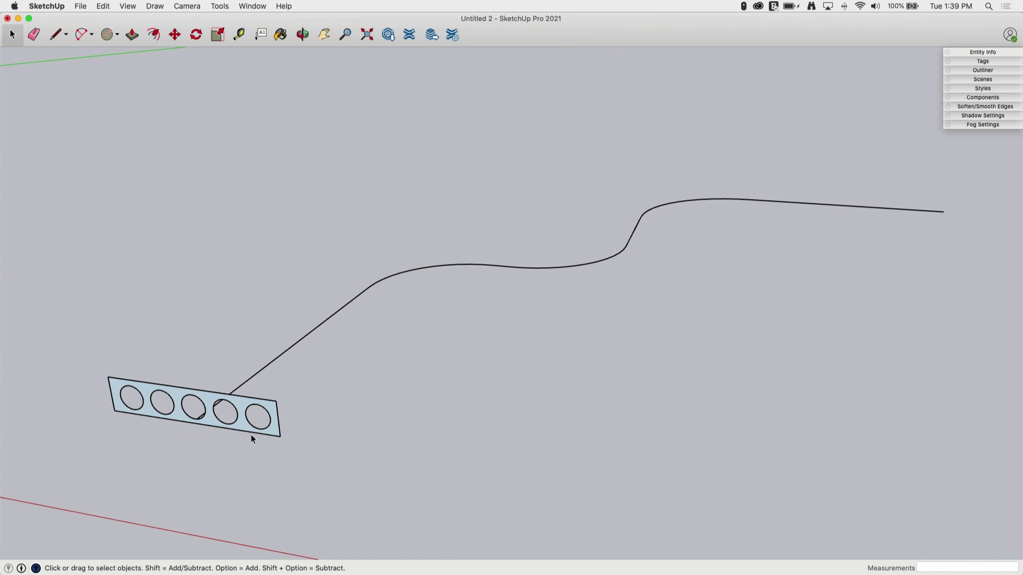
{"action": "middle_click_drag", "start_coordinate": [194, 380], "coordinate": [165, 450]}
{"action": "scroll", "coordinate": [166, 450], "scroll_direction": "up", "scroll_amount": 5}
{"action": "left_click", "coordinate": [181, 311]}
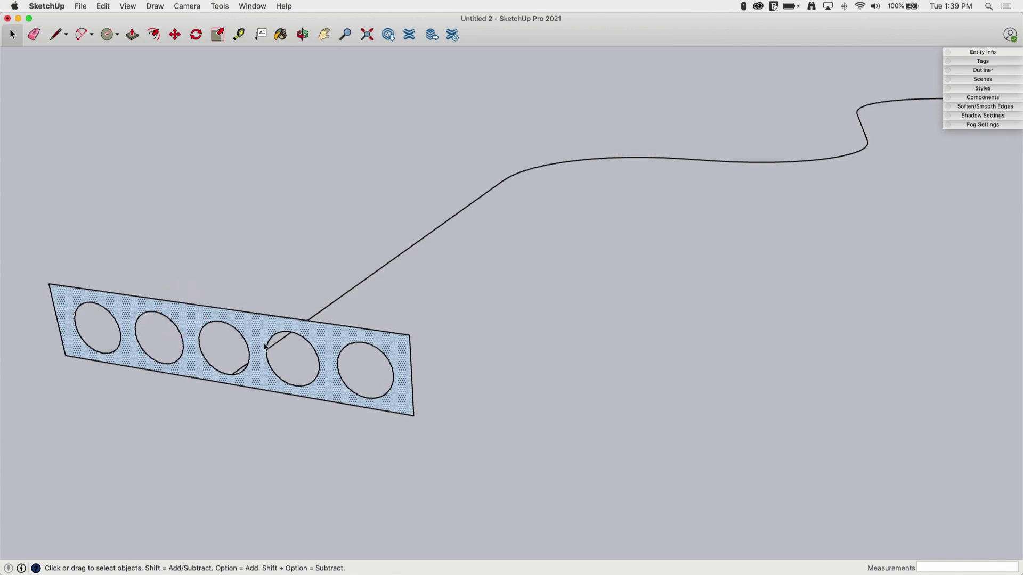
{"action": "middle_click_drag", "start_coordinate": [223, 411], "coordinate": [295, 334]}
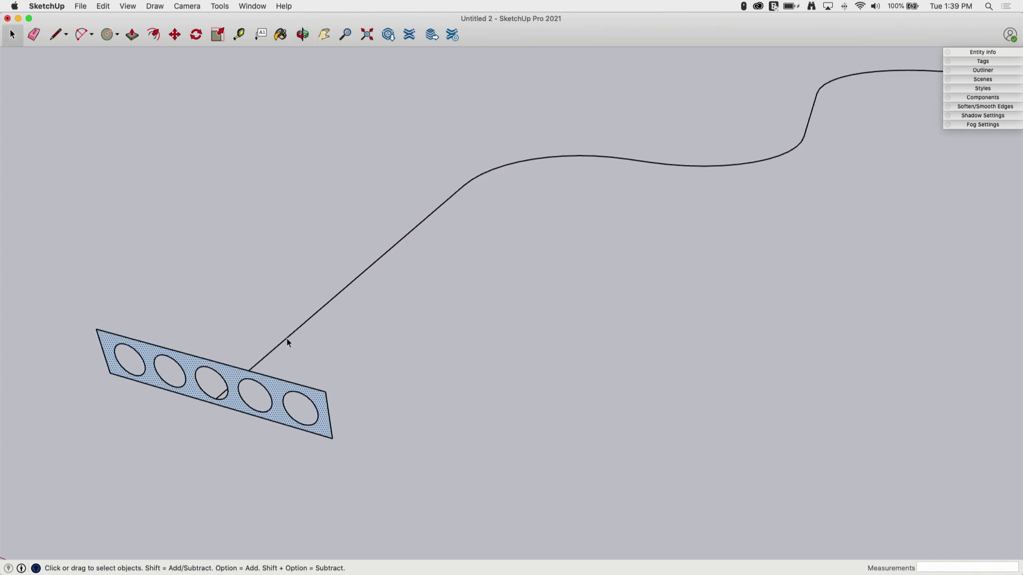
{"action": "left_click", "coordinate": [287, 341]}
Box-select every segment of the winding path and join them with Weld Edges.
{"action": "scroll", "coordinate": [263, 338], "scroll_direction": "down", "scroll_amount": 5}
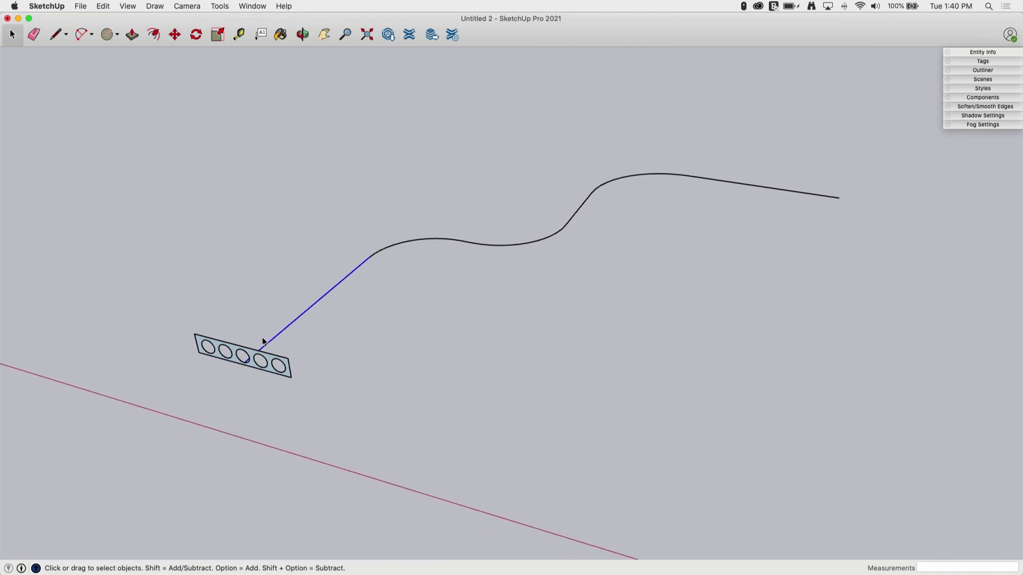
{"action": "left_click_drag", "start_coordinate": [740, 125], "coordinate": [347, 293]}
{"action": "middle_click_drag", "start_coordinate": [380, 327], "coordinate": [291, 337]}
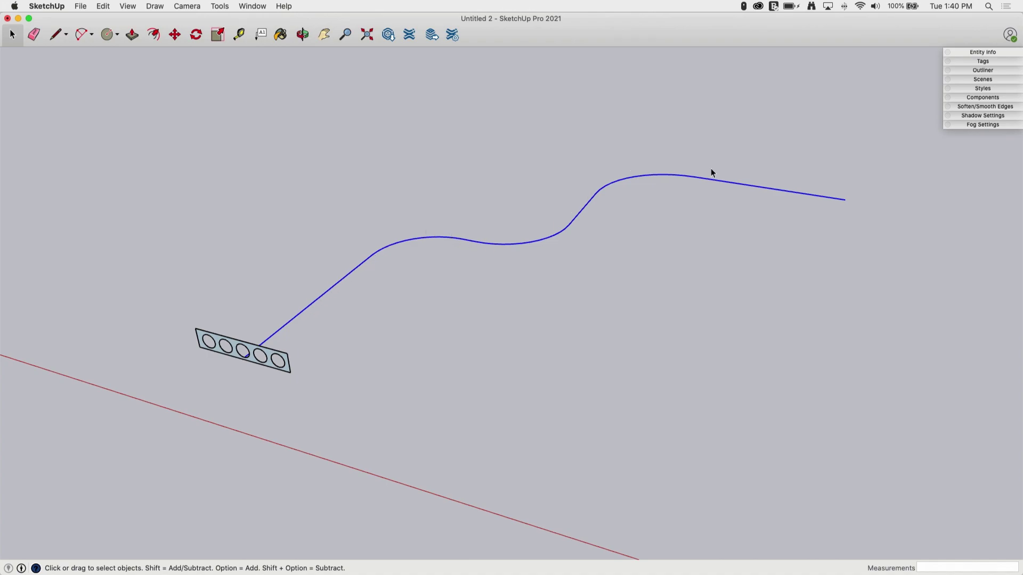
{"action": "right_click", "coordinate": [465, 241]}
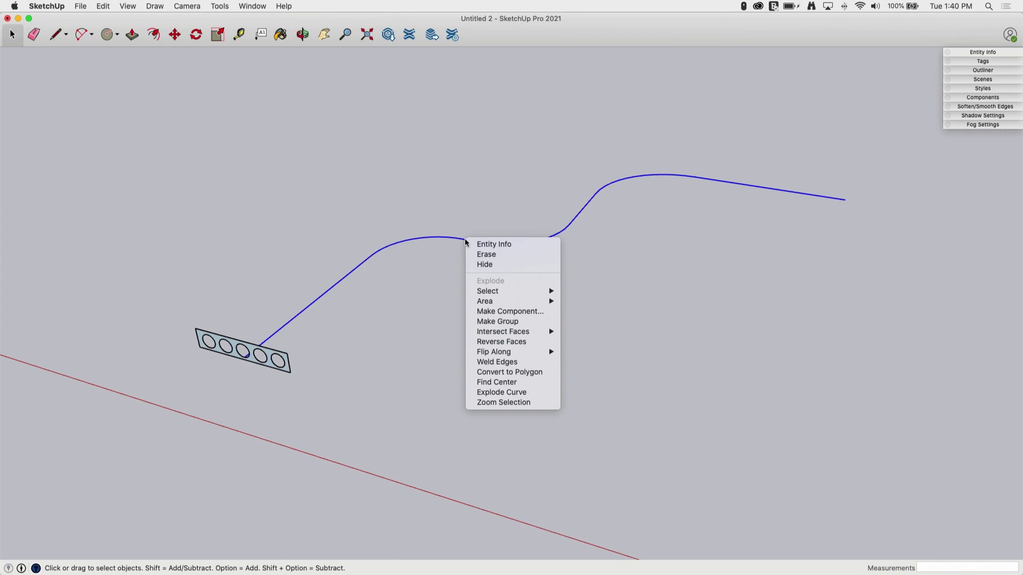
{"action": "left_click", "coordinate": [503, 362]}
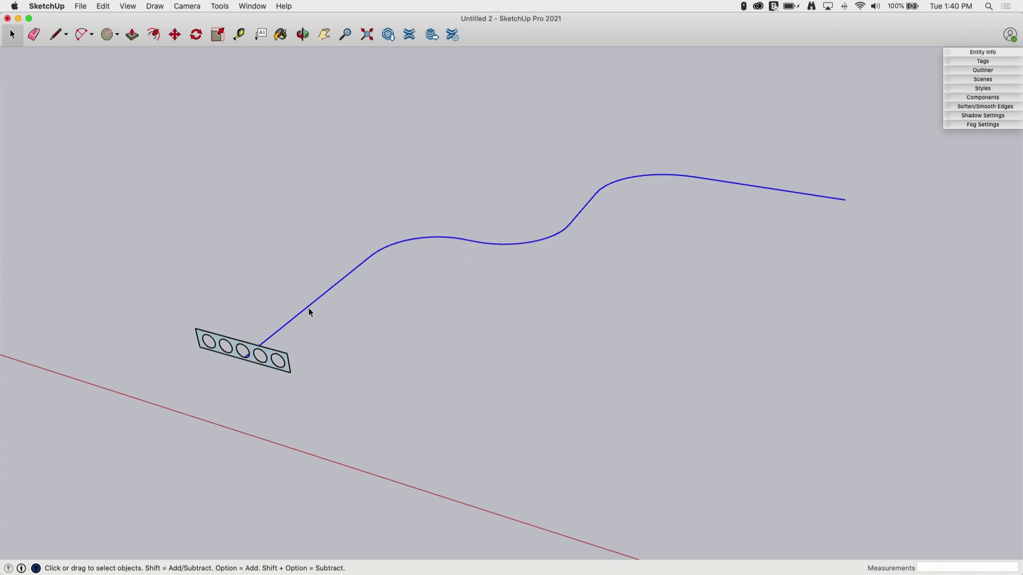
{"action": "middle_click_drag", "start_coordinate": [309, 312], "coordinate": [331, 301]}
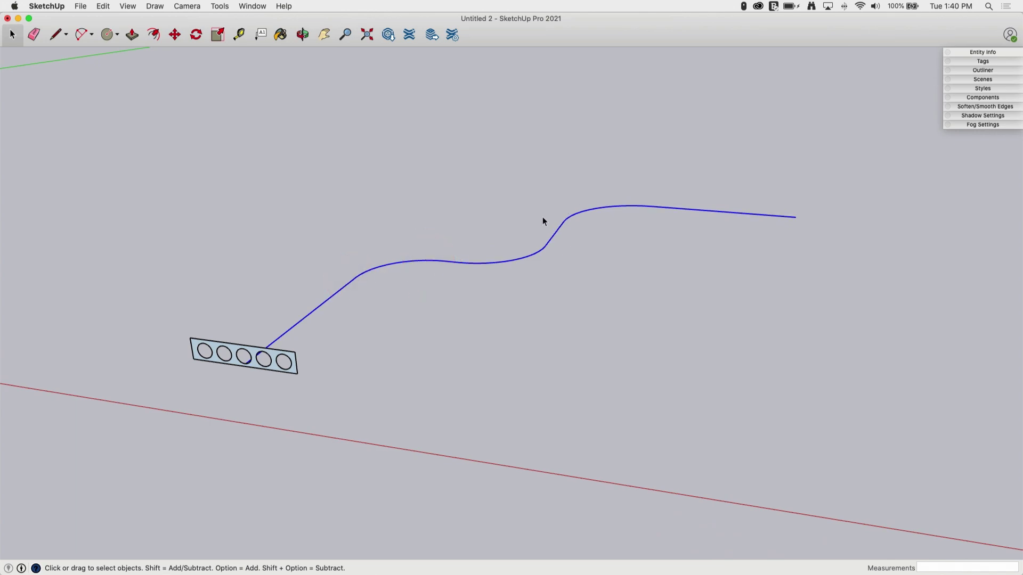
Sweep the five-hole plate along the welded curved path with Follow Me.
{"action": "left_click_drag", "start_coordinate": [219, 6], "coordinate": [231, 104]}
{"action": "scroll", "coordinate": [238, 372], "scroll_direction": "up", "scroll_amount": 4}
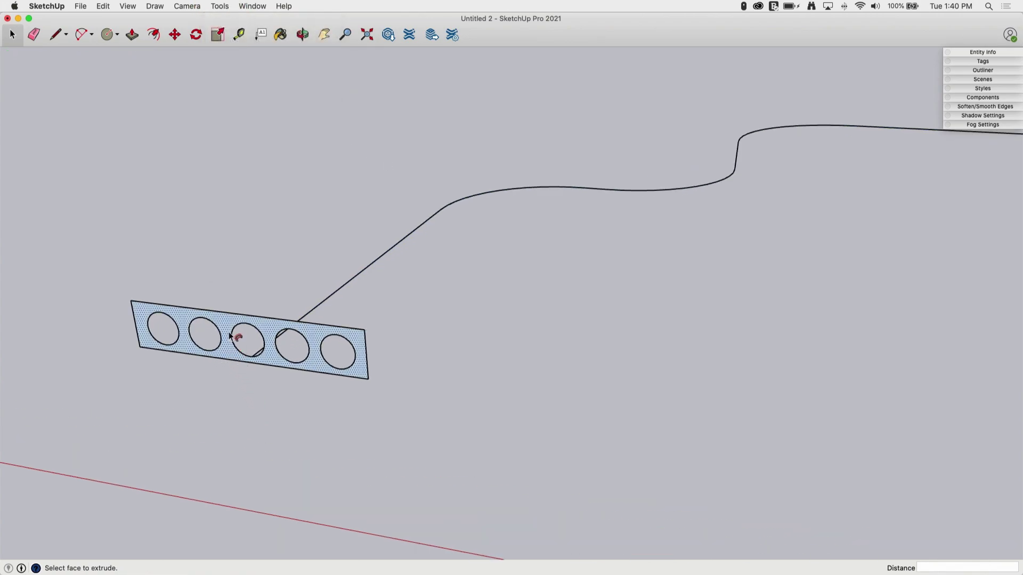
{"action": "left_click", "coordinate": [361, 346]}
{"action": "left_click", "coordinate": [430, 248]}
{"action": "middle_click_drag", "start_coordinate": [124, 347], "coordinate": [474, 347]}
Delete the slab's top and bottom faces and leftover edges, leaving five separate pipes.
{"action": "key", "text": "space"}
{"action": "double_click", "coordinate": [295, 286]}
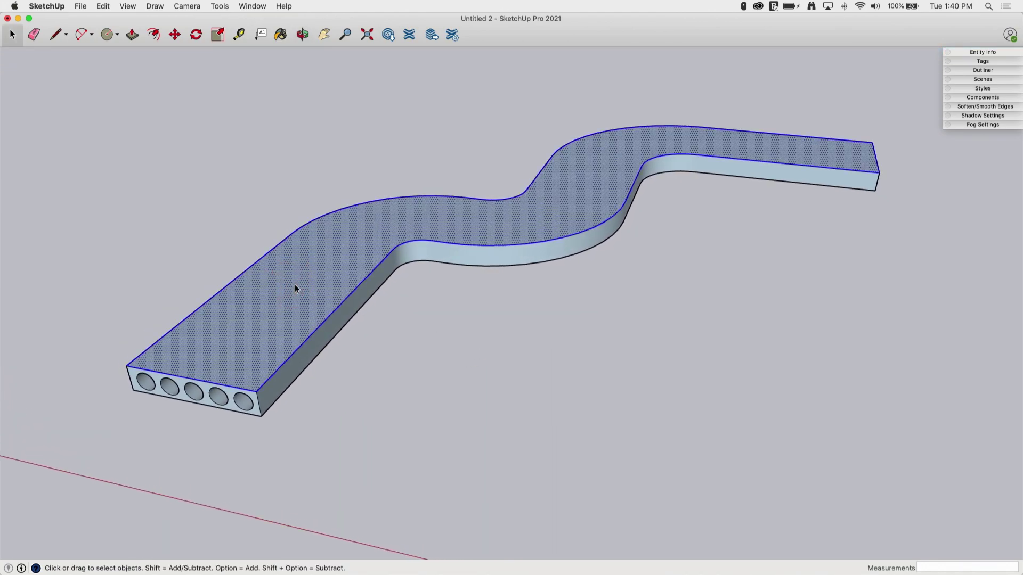
{"action": "key", "text": "Delete"}
{"action": "middle_click_drag", "start_coordinate": [398, 475], "coordinate": [315, 194]}
{"action": "double_click", "coordinate": [315, 194]}
{"action": "key", "text": "Delete"}
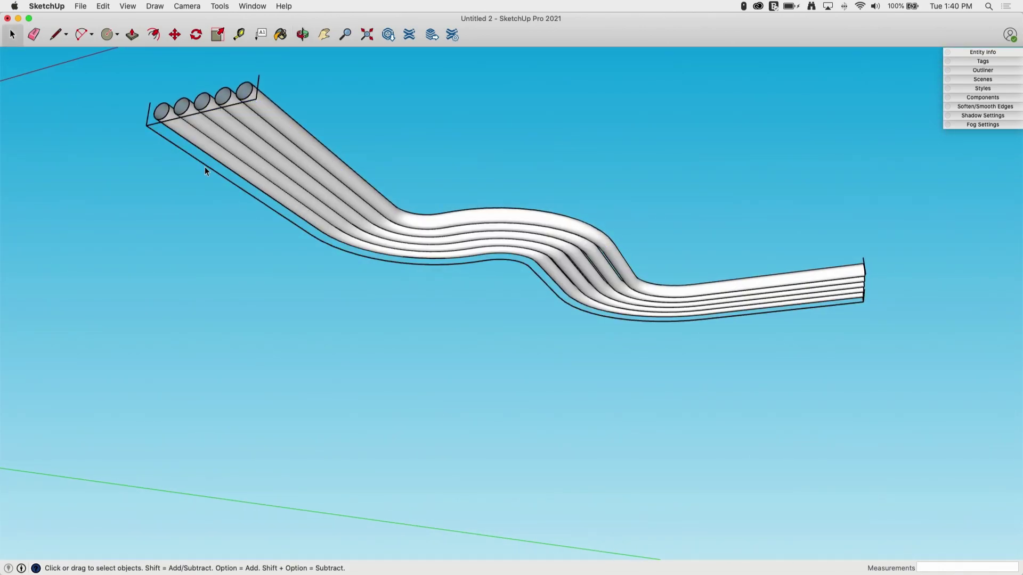
{"action": "left_click", "coordinate": [204, 167]}
{"action": "key", "text": "Delete"}
{"action": "middle_click_drag", "start_coordinate": [205, 167], "coordinate": [535, 467]}
{"action": "scroll", "coordinate": [528, 342], "scroll_direction": "down", "scroll_amount": 3}
{"action": "mouse_move", "coordinate": [527, 342]}
{"action": "middle_mouse_down"}
{"action": "mouse_move", "coordinate": [516, 319]}
{"action": "mouse_move", "coordinate": [377, 441]}
{"action": "mouse_move", "coordinate": [344, 420]}
{"action": "middle_mouse_up"}
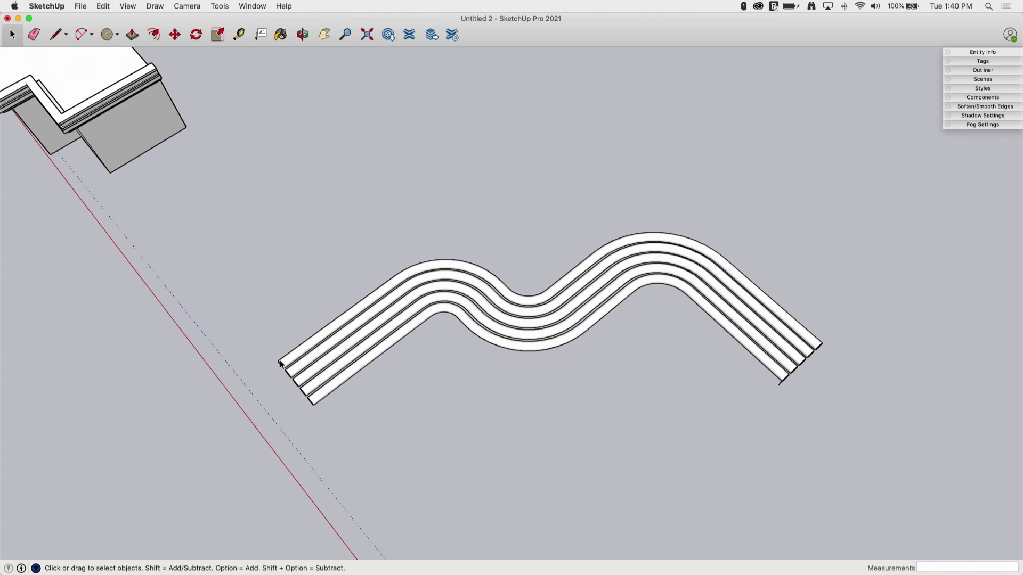
{"action": "middle_click_drag", "start_coordinate": [296, 247], "coordinate": [806, 290]}
{"action": "scroll", "coordinate": [778, 325], "scroll_direction": "up", "scroll_amount": 3}
{"action": "key", "text": "e"}
{"action": "left_click", "coordinate": [773, 320]}
{"action": "scroll", "coordinate": [790, 318], "scroll_direction": "down", "scroll_amount": 3}
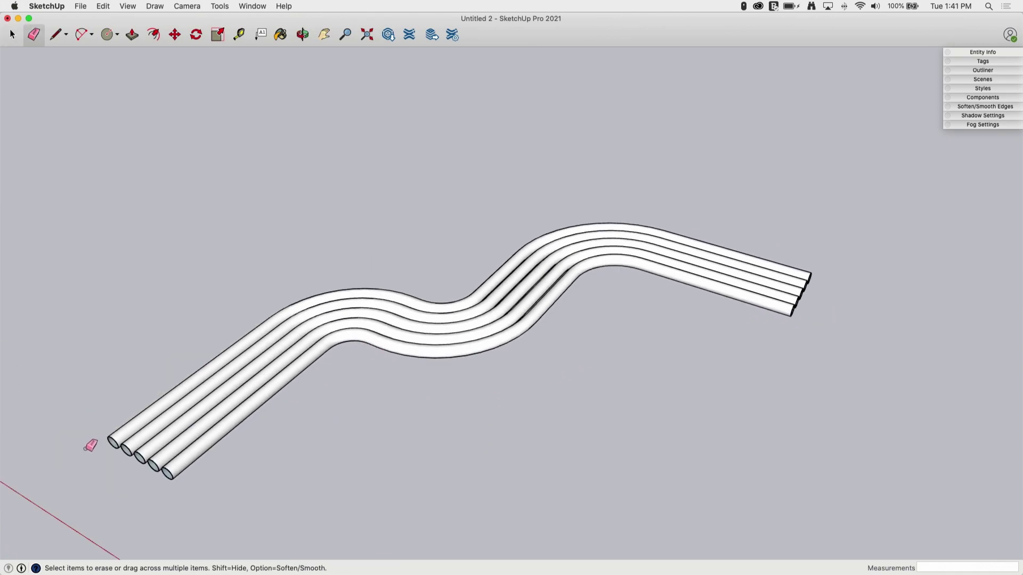
{"action": "mouse_move", "coordinate": [137, 454]}
{"action": "middle_mouse_down"}
{"action": "mouse_move", "coordinate": [229, 354]}
{"action": "mouse_move", "coordinate": [387, 269]}
{"action": "mouse_move", "coordinate": [377, 235]}
{"action": "mouse_move", "coordinate": [251, 359]}
{"action": "mouse_move", "coordinate": [317, 429]}
{"action": "mouse_move", "coordinate": [249, 511]}
{"action": "middle_mouse_up"}
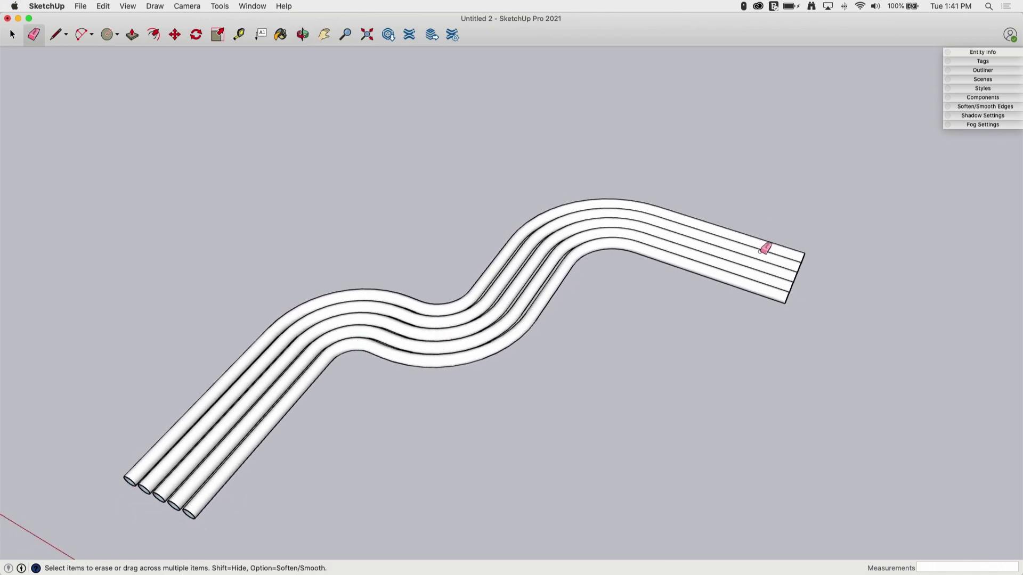
{"action": "middle_click_drag", "start_coordinate": [769, 178], "coordinate": [772, 358]}
{"action": "middle_click_drag", "start_coordinate": [726, 420], "coordinate": [530, 288]}
{"action": "scroll", "coordinate": [468, 350], "scroll_direction": "down", "scroll_amount": 4}
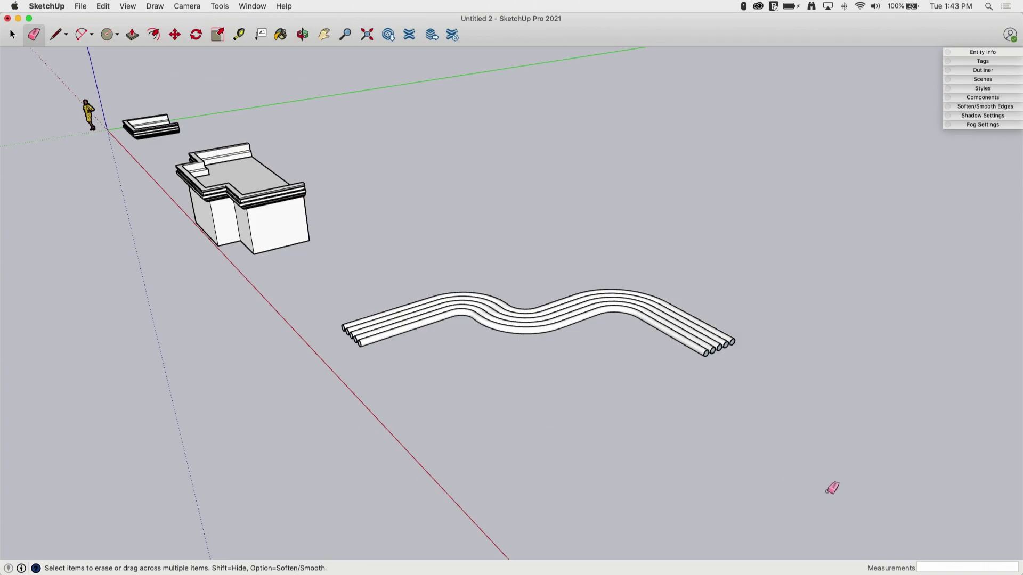